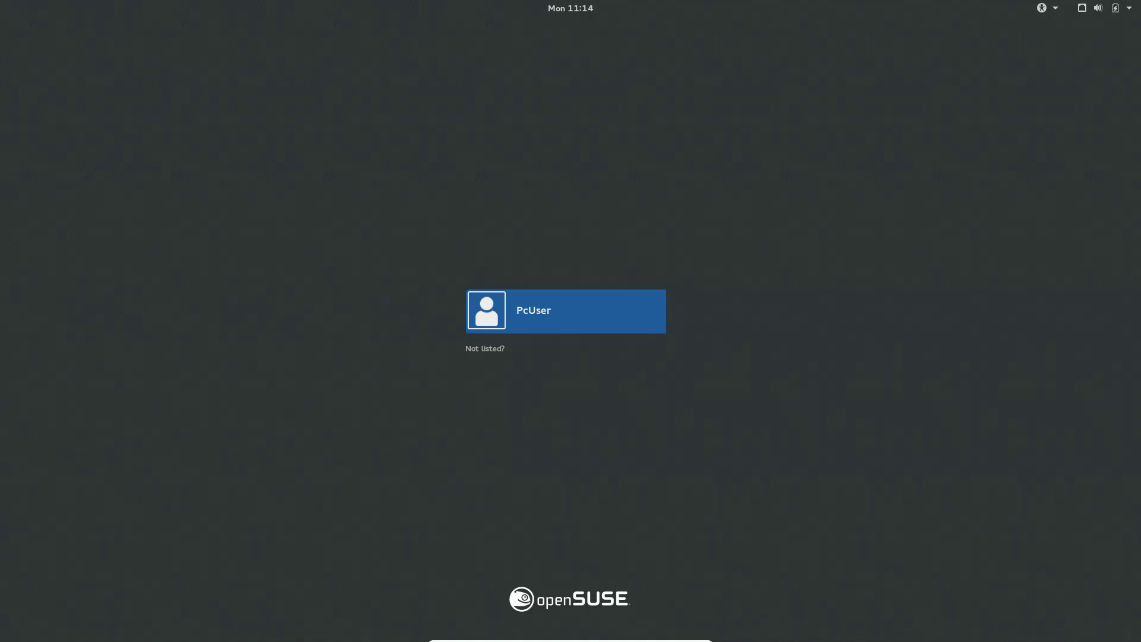
Step: Sign in to the user account and reach the Plasma desktop showing 1 security update
click(506, 327)
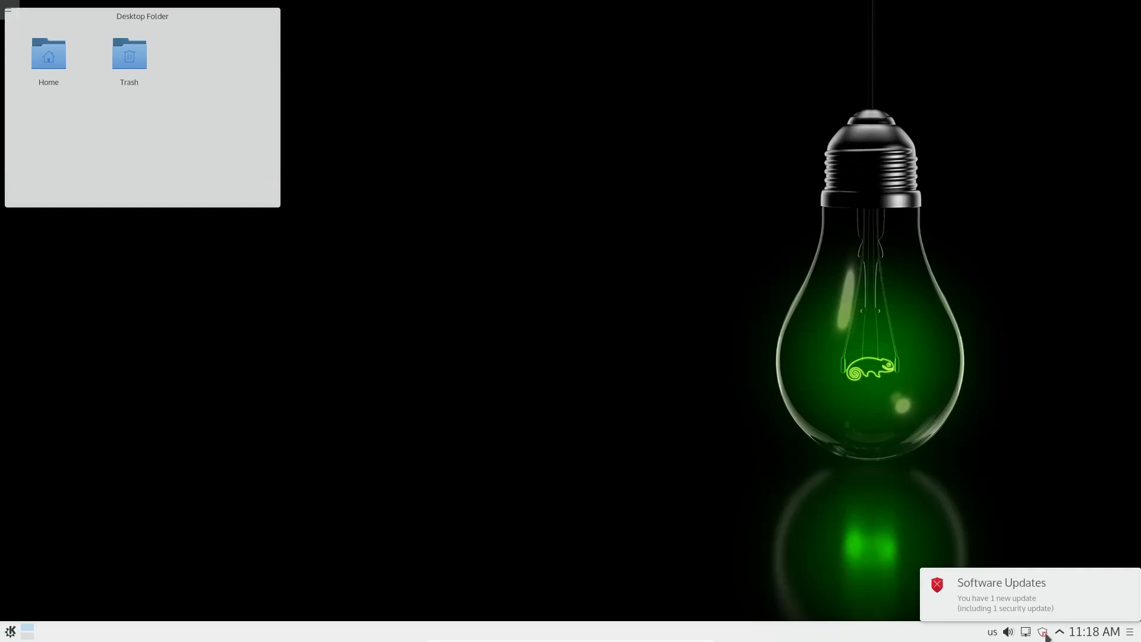
Step: Install the openSUSE-2015-711 security update from the tray and dismiss the Updates Installed notice
click(1044, 632)
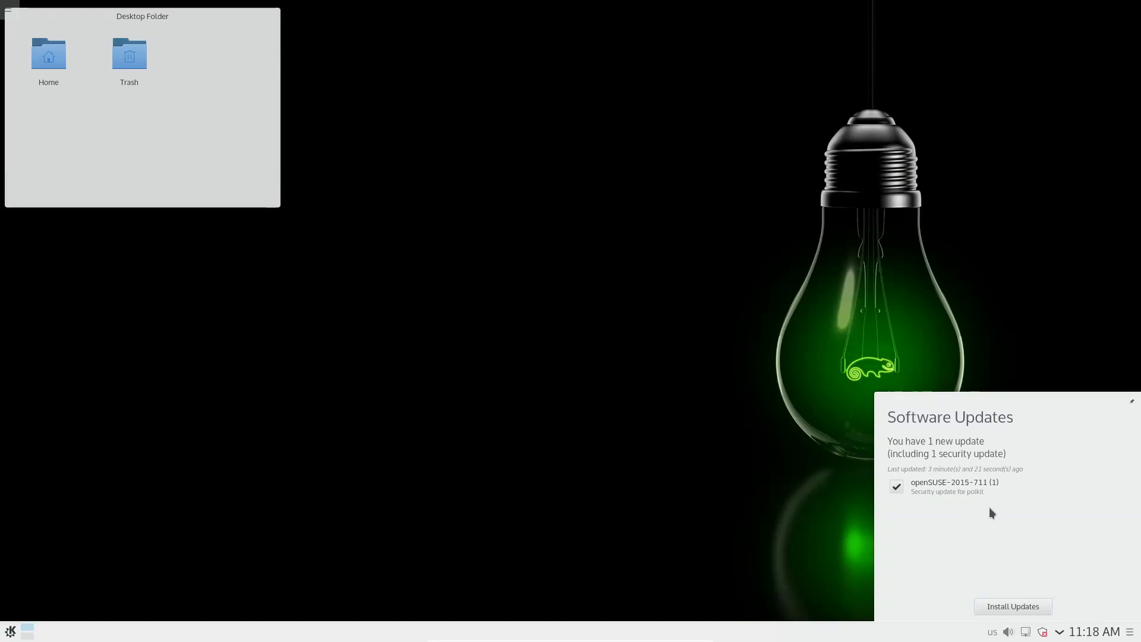
click(1022, 602)
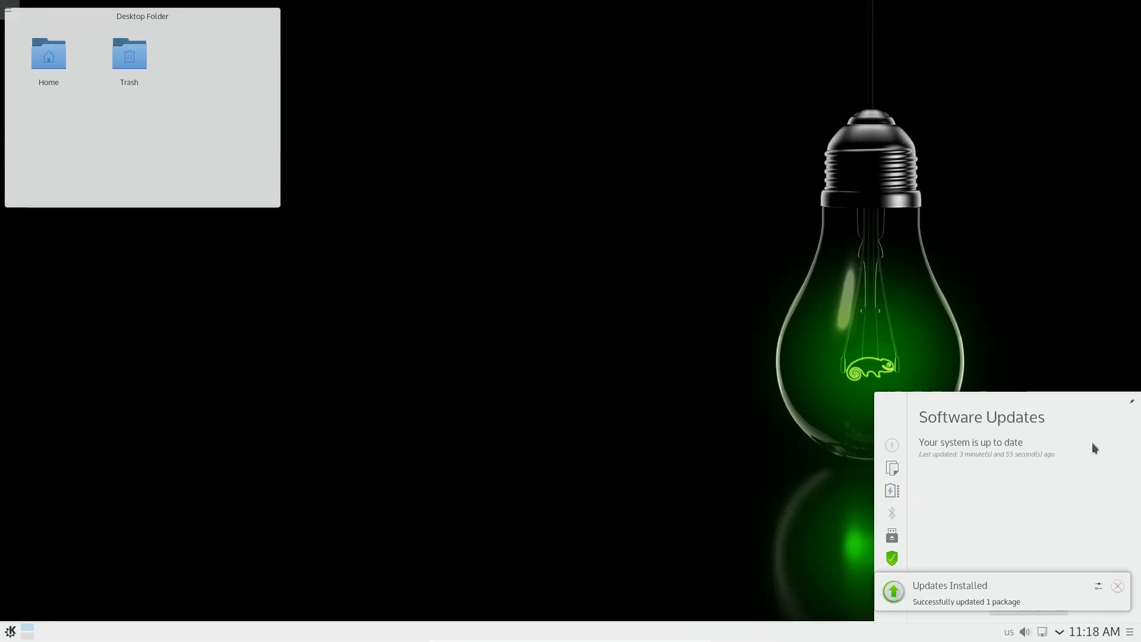
click(1120, 587)
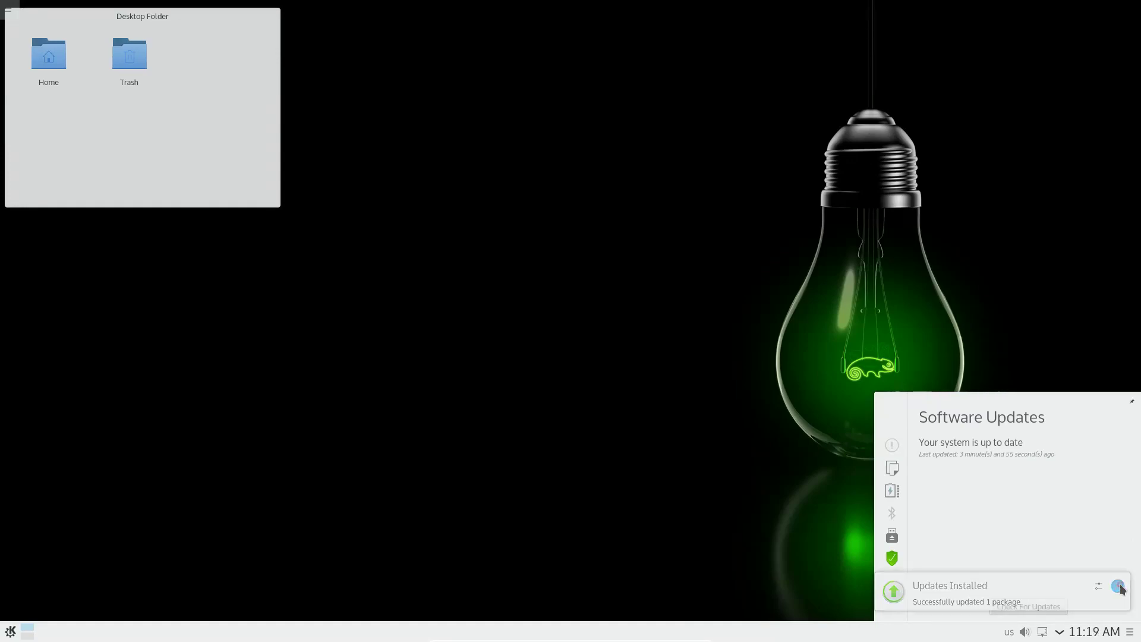
Step: Close the updates panel, then check the wired network connection and audio volume levels
click(601, 468)
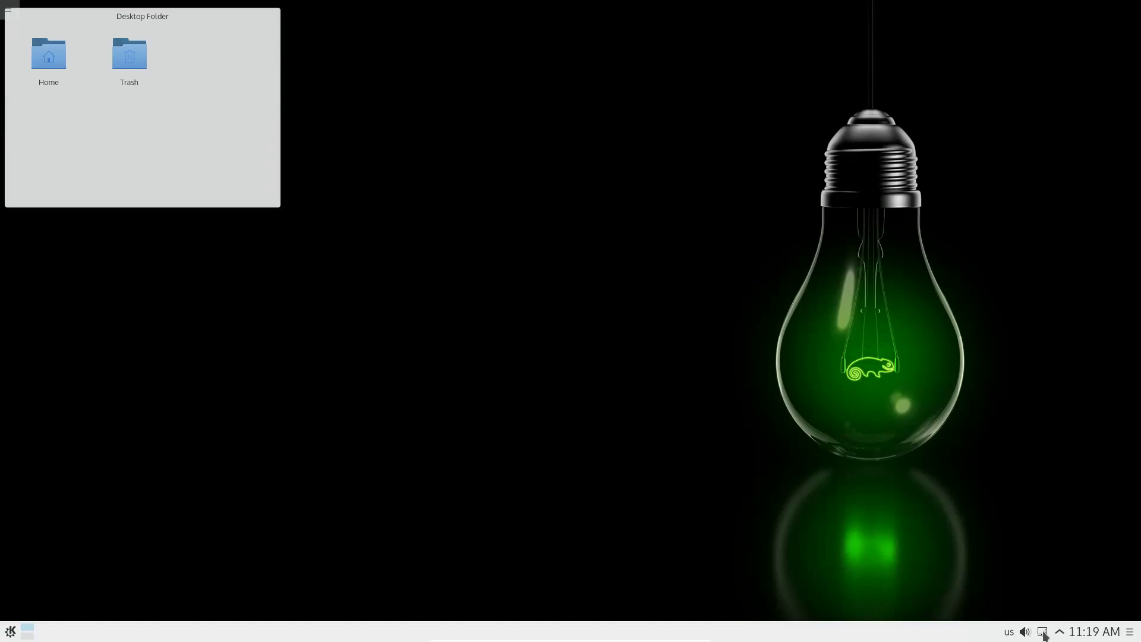
mouse_move(1045, 635)
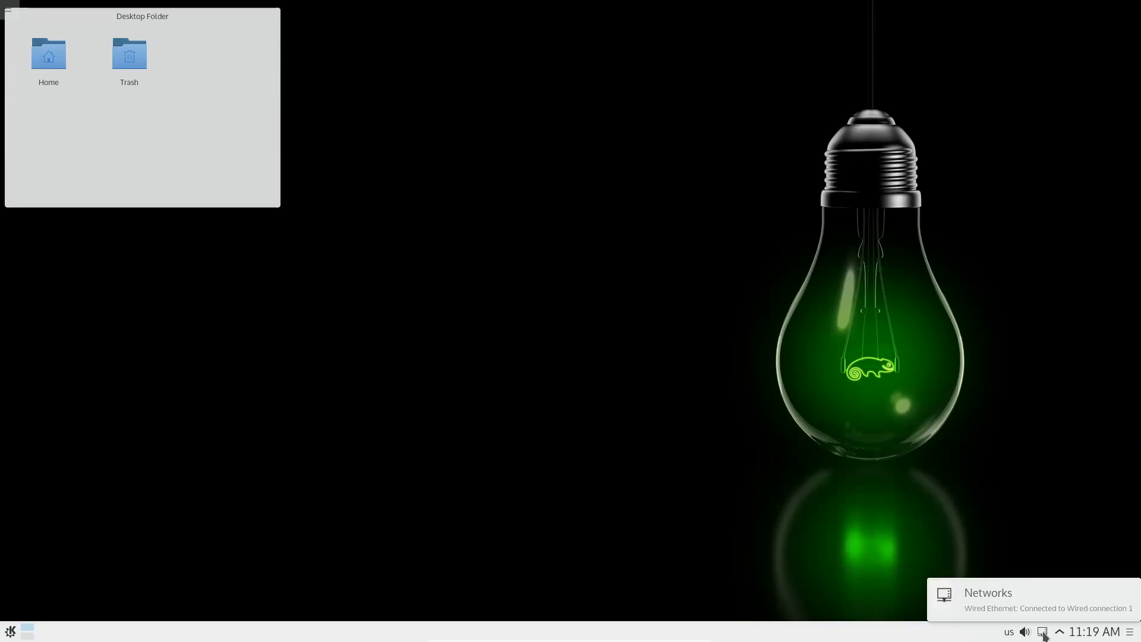
click(1045, 635)
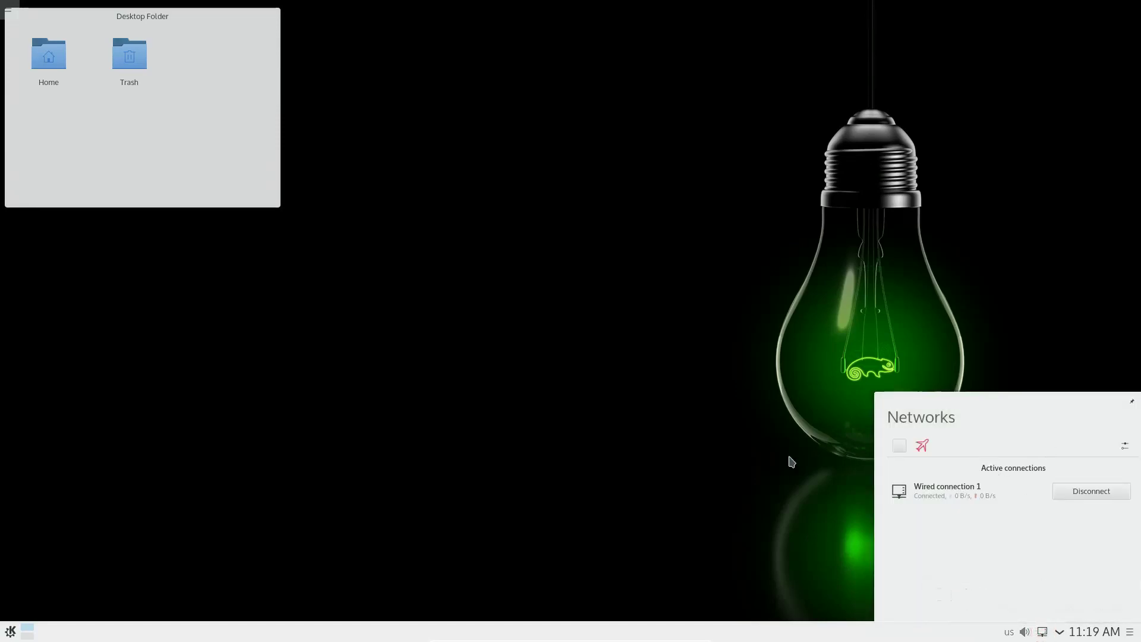
click(662, 450)
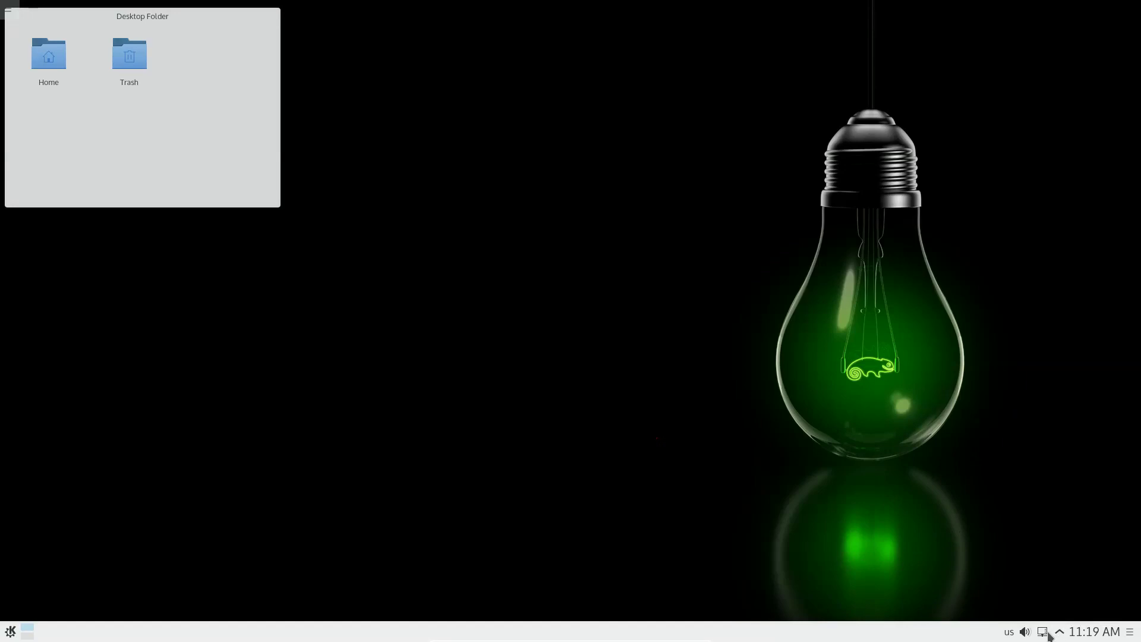
click(1028, 635)
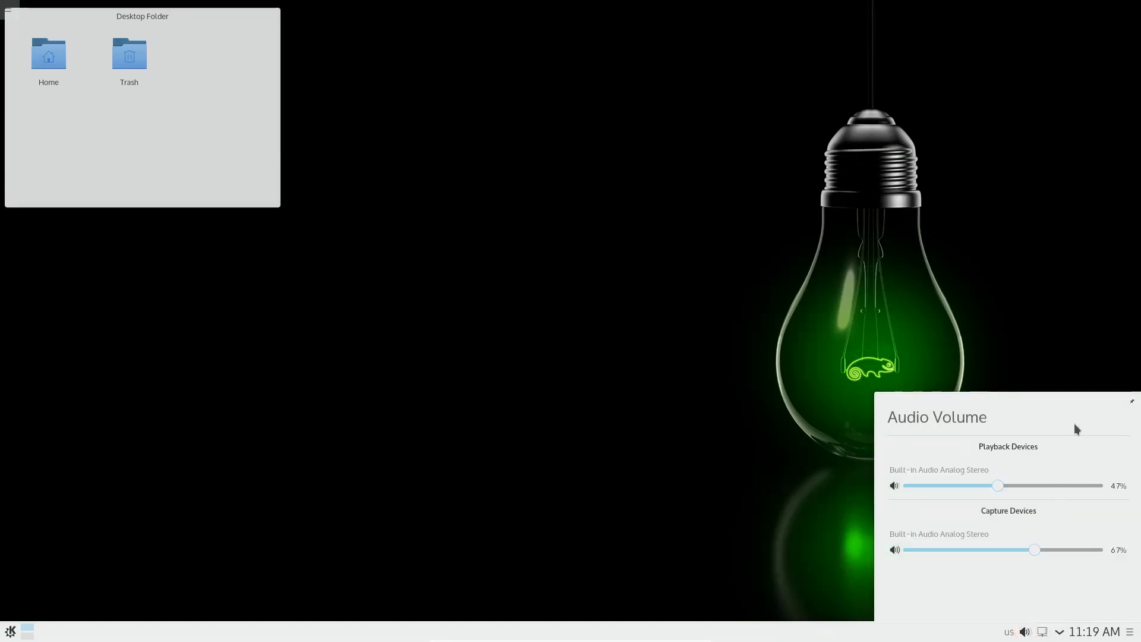
click(759, 447)
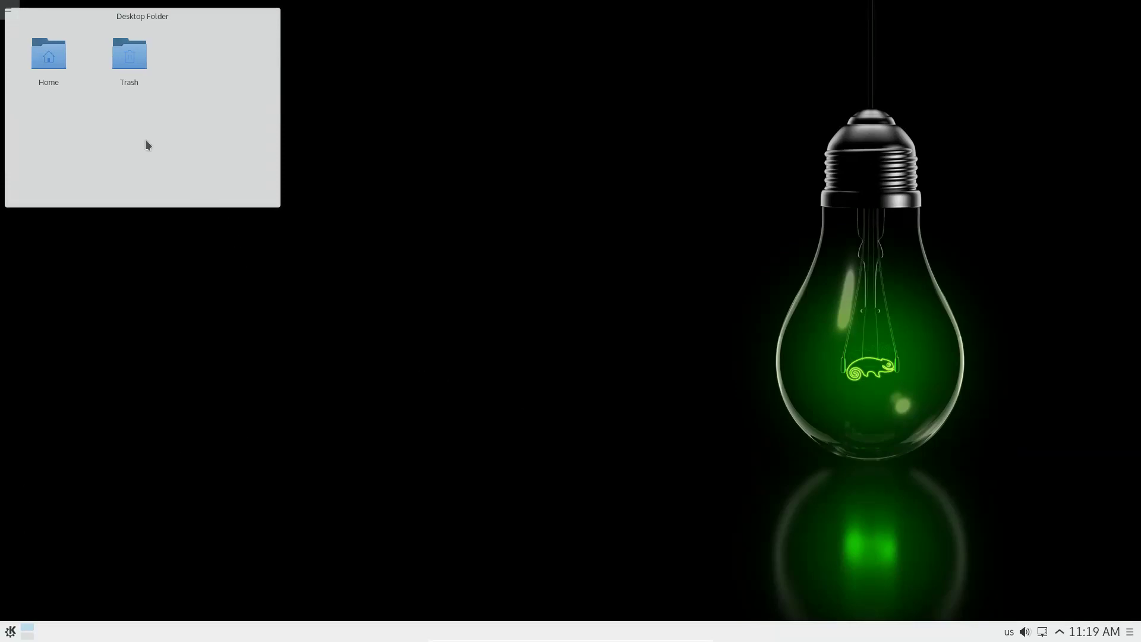
click(55, 60)
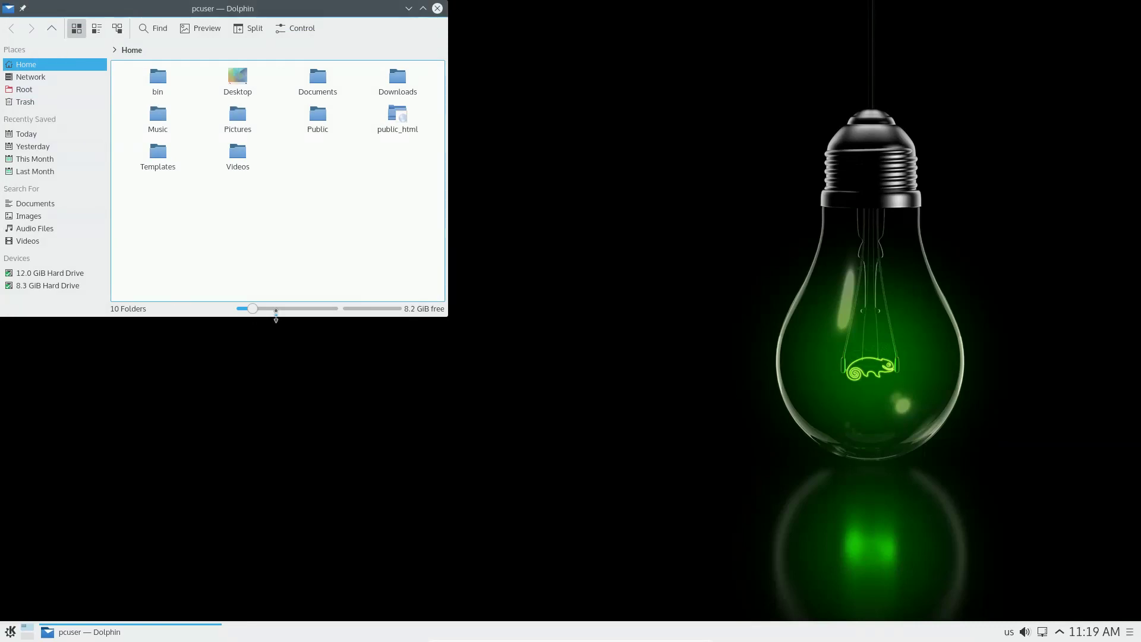
drag(327, 13, 569, 80)
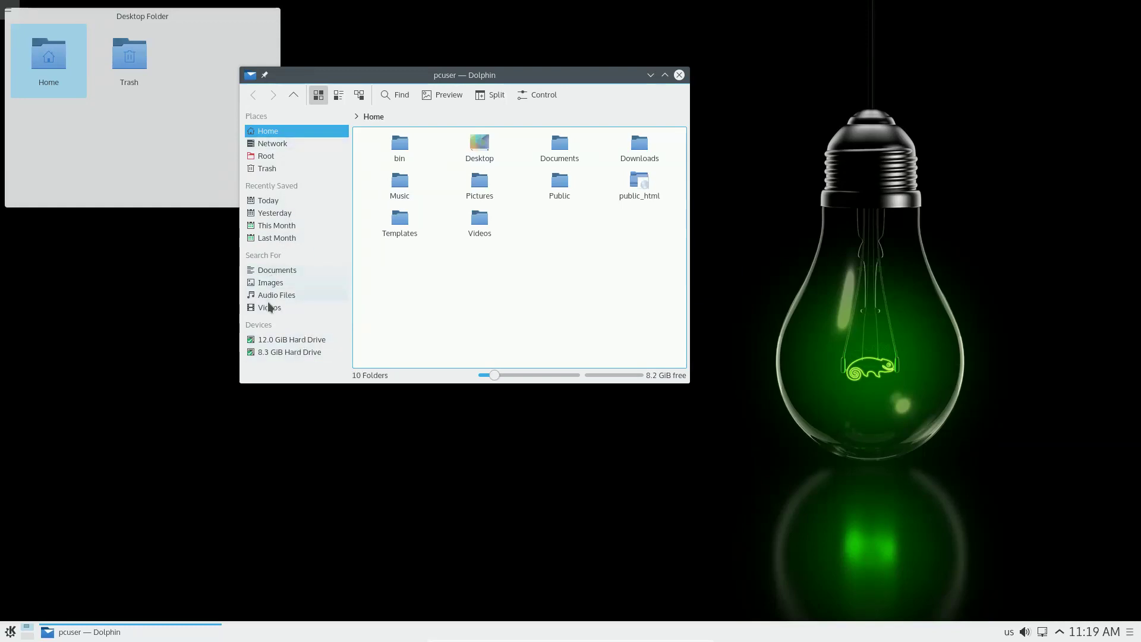
click(680, 75)
click(143, 69)
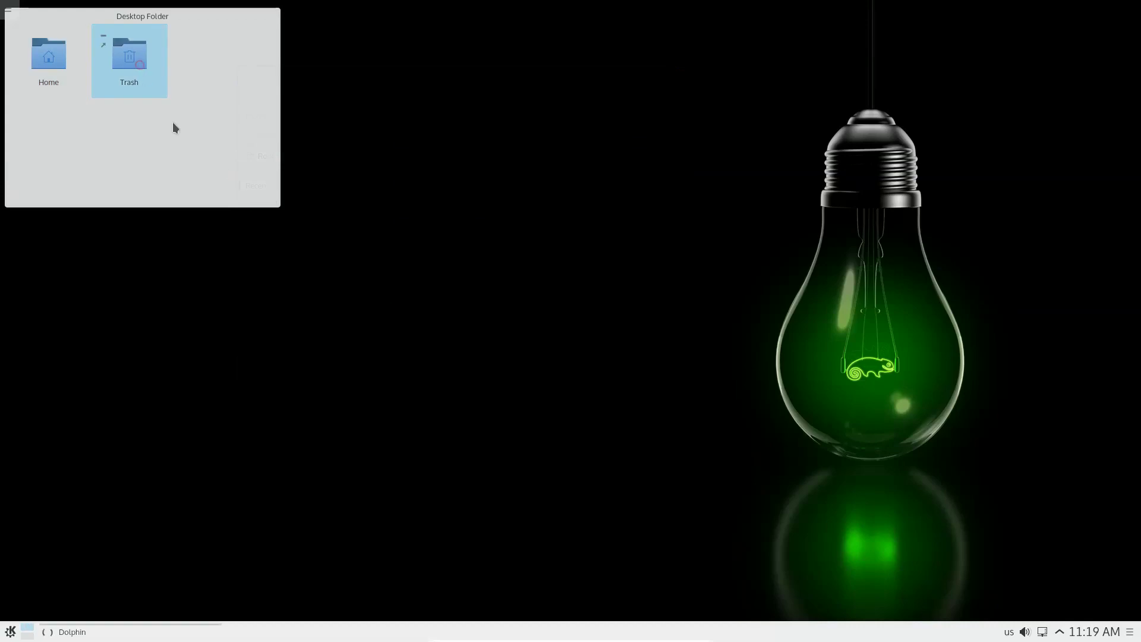
click(438, 9)
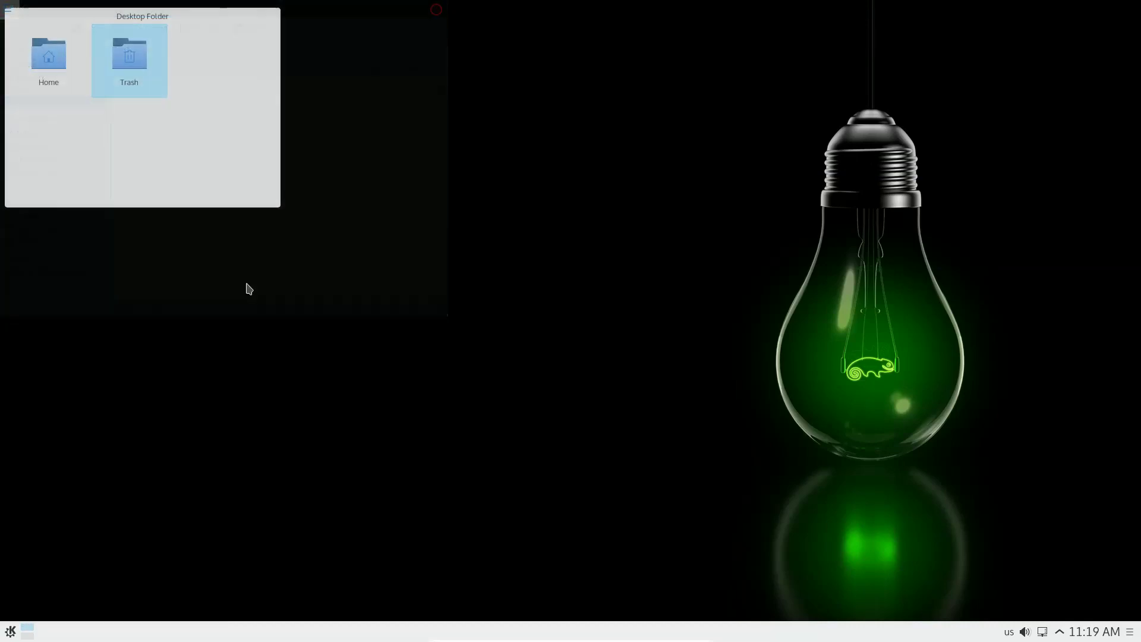
Step: Browse the launcher's Recent Applications and Internet categories and launch Firefox
click(11, 631)
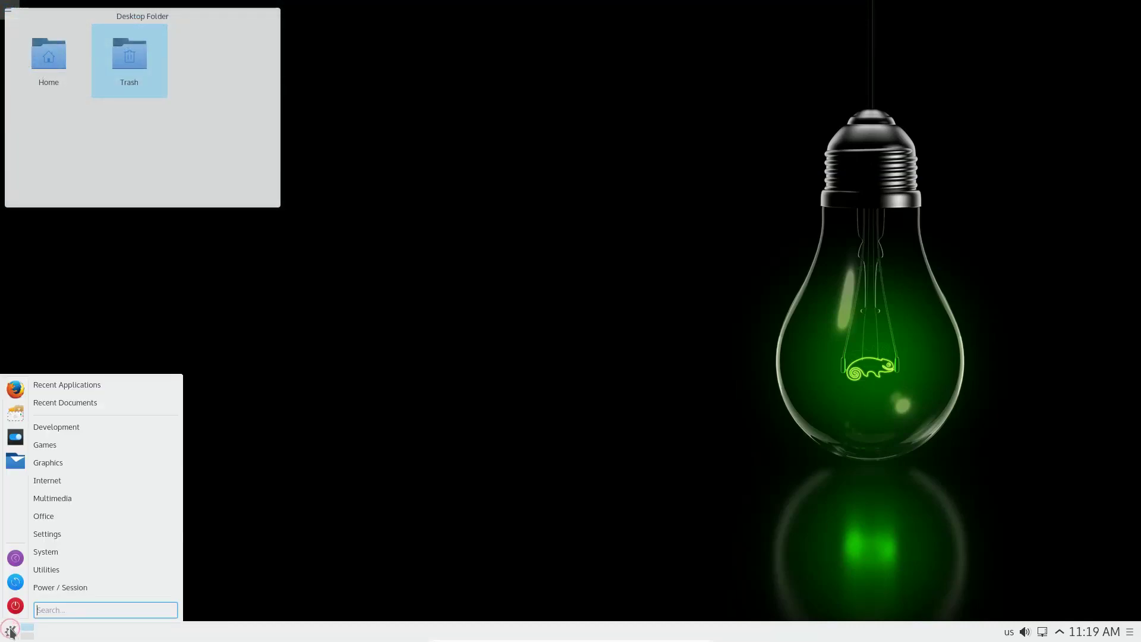
mouse_move(60, 386)
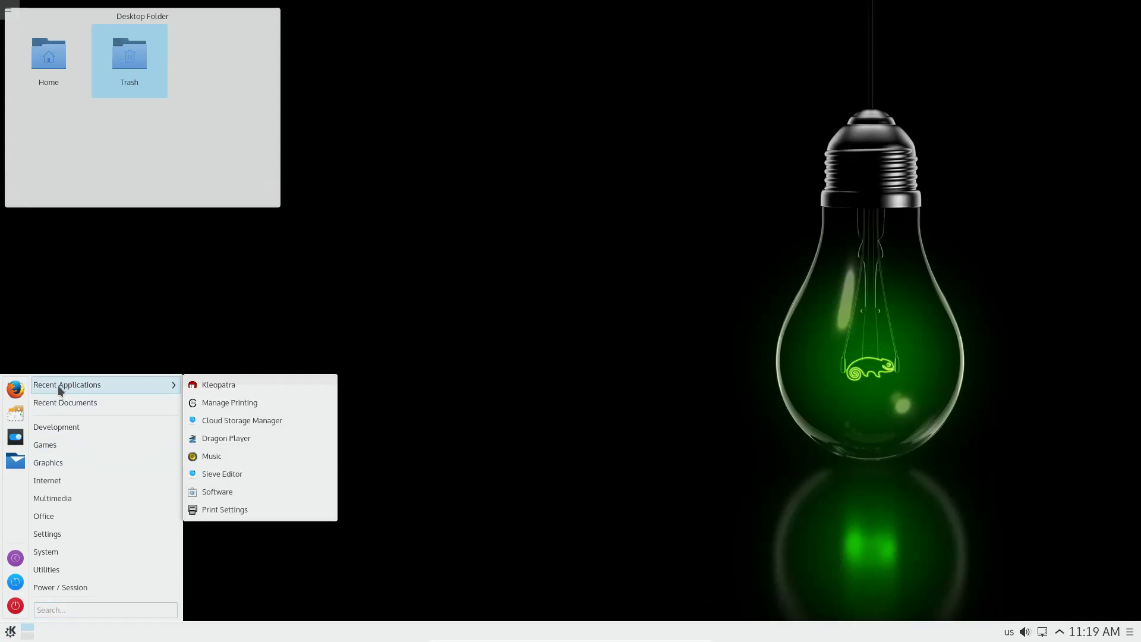
key(Escape)
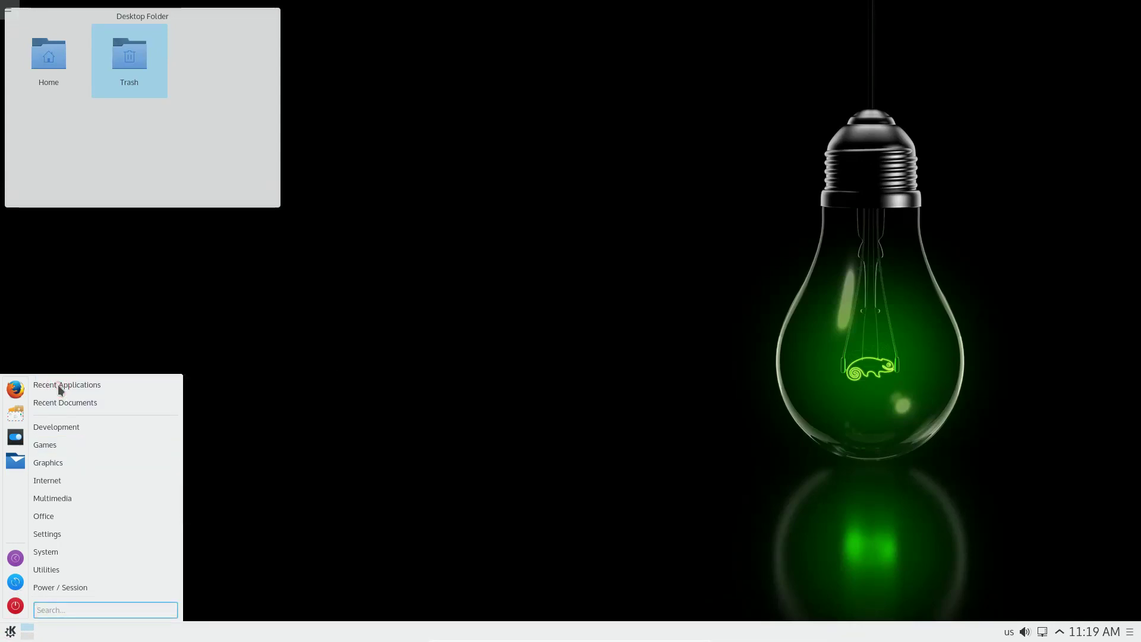
mouse_move(139, 388)
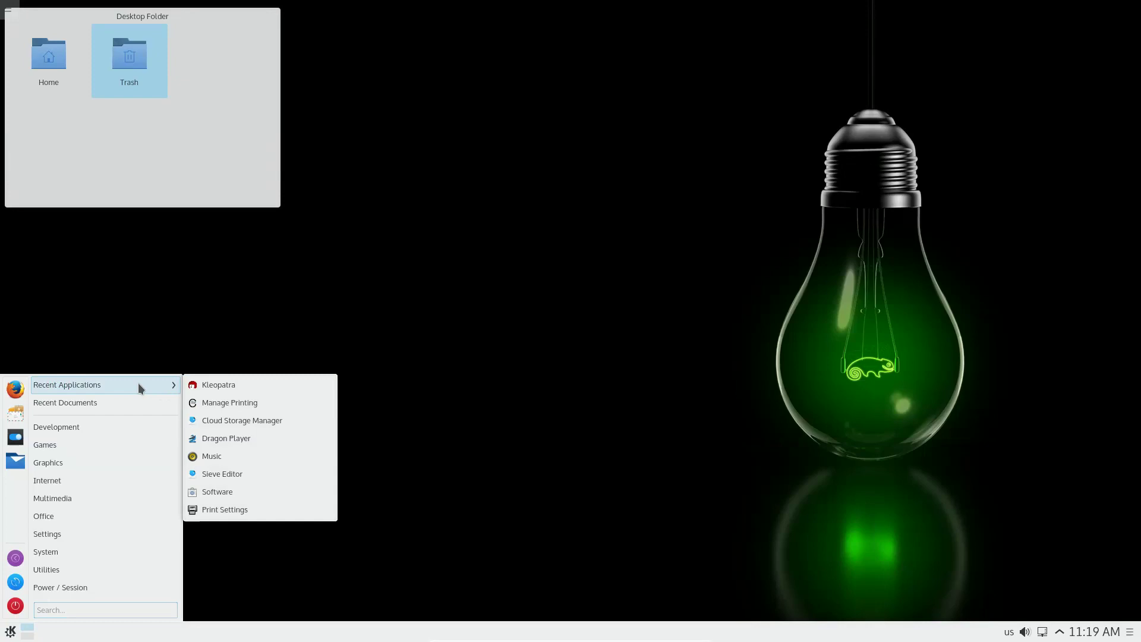
mouse_move(118, 486)
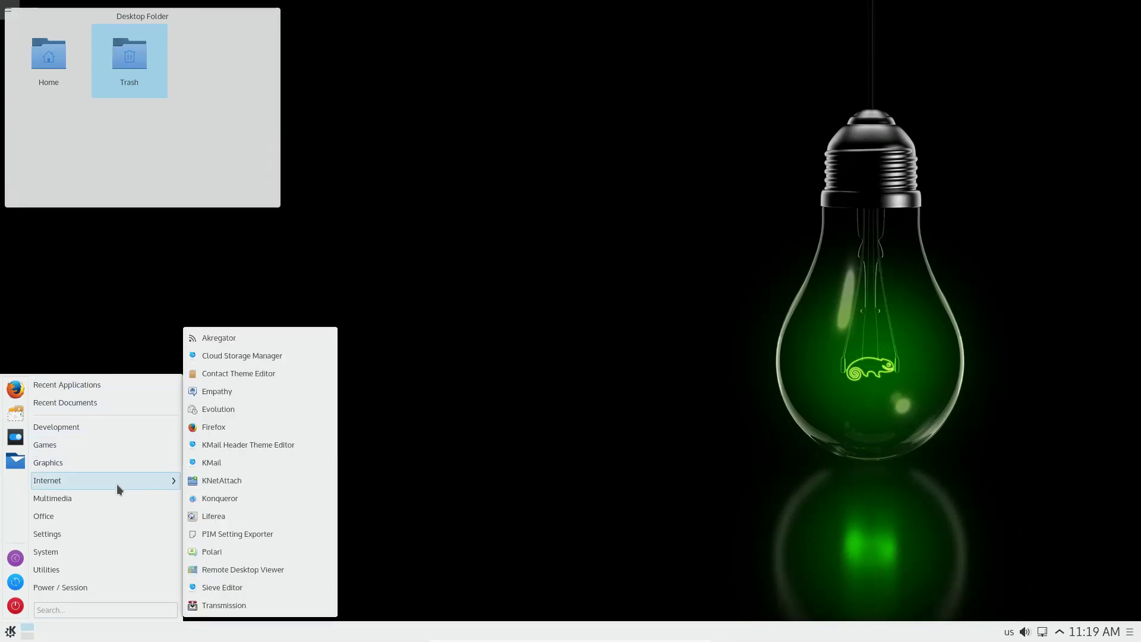
click(226, 428)
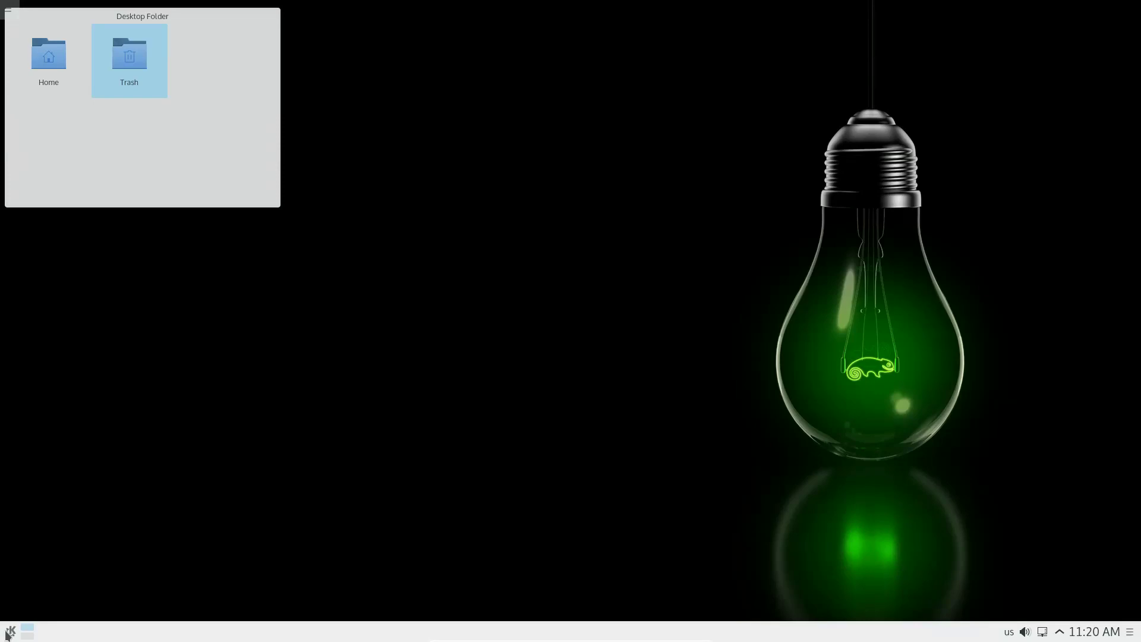
Step: Return to the launcher's Internet applications and start Firefox again
click(12, 632)
mouse_move(106, 483)
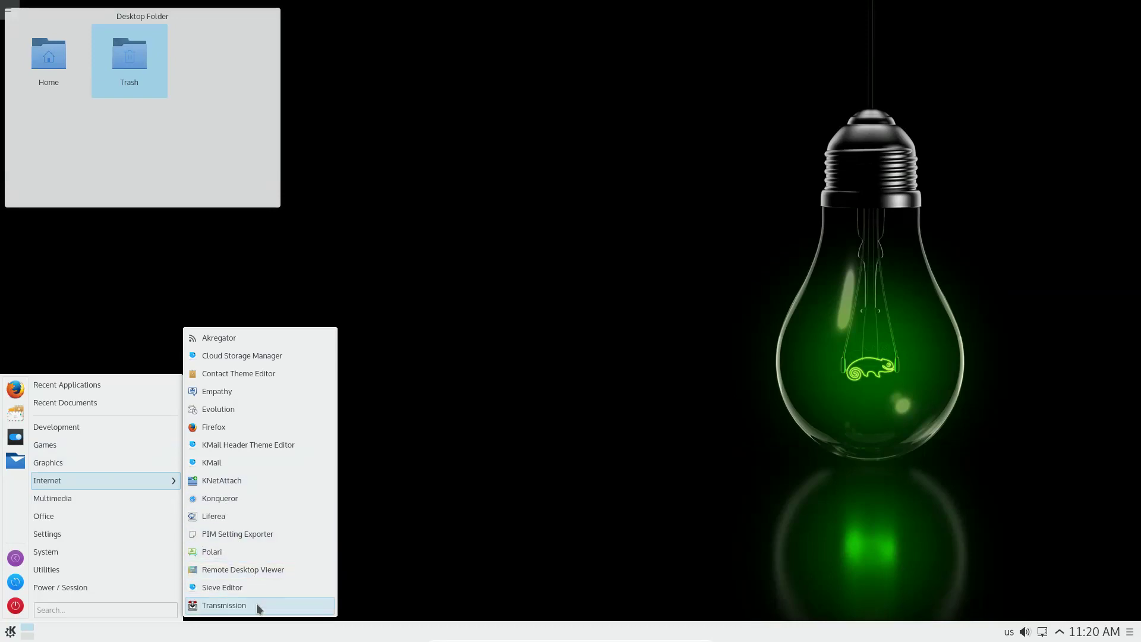
click(214, 427)
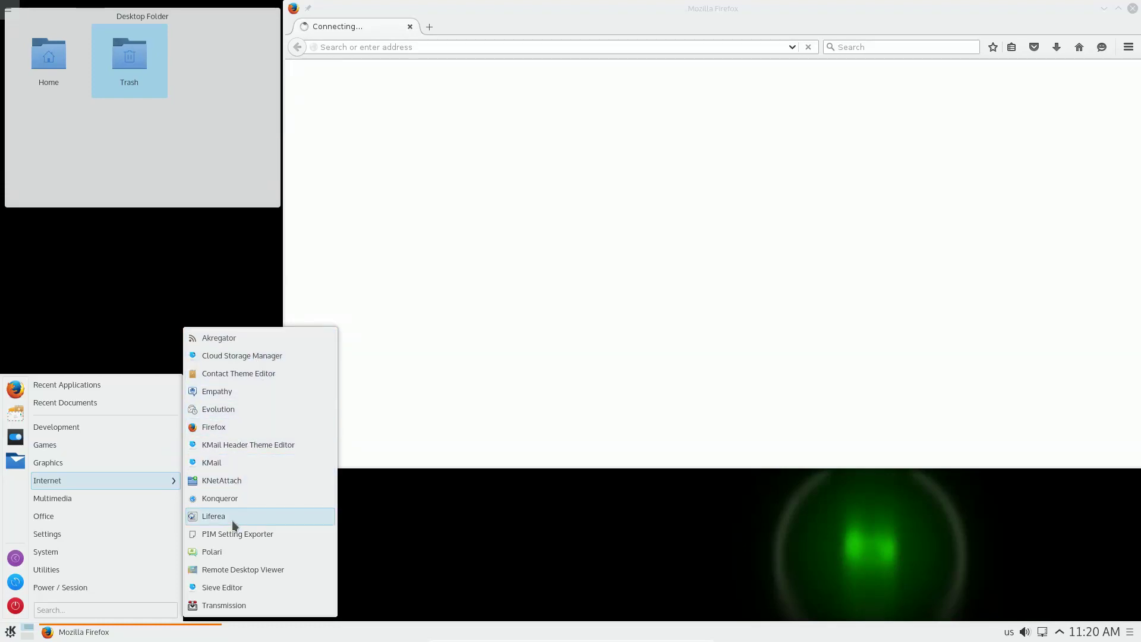
Step: Open and close Cloud Storage Manager's configuration, then move and close the Firefox window
click(238, 356)
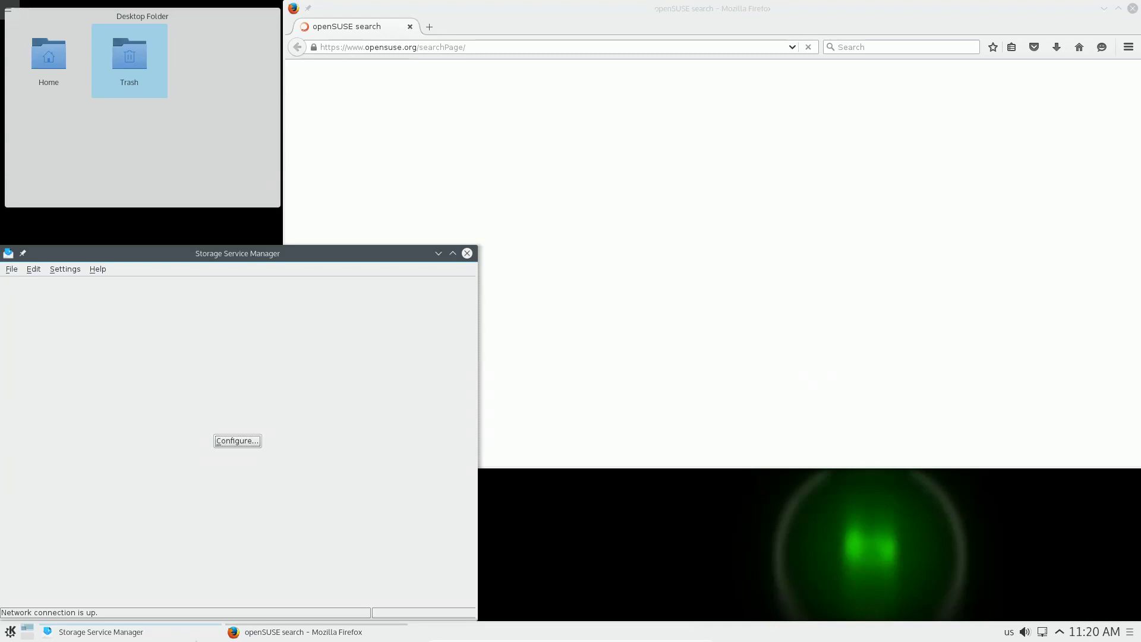
click(238, 440)
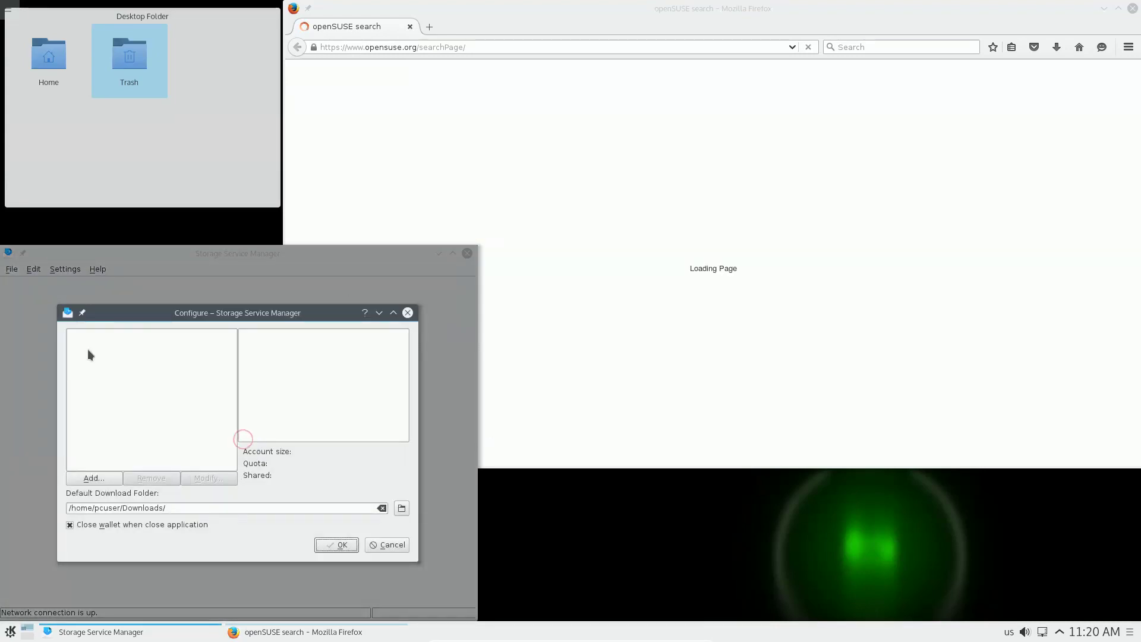
click(408, 312)
click(467, 253)
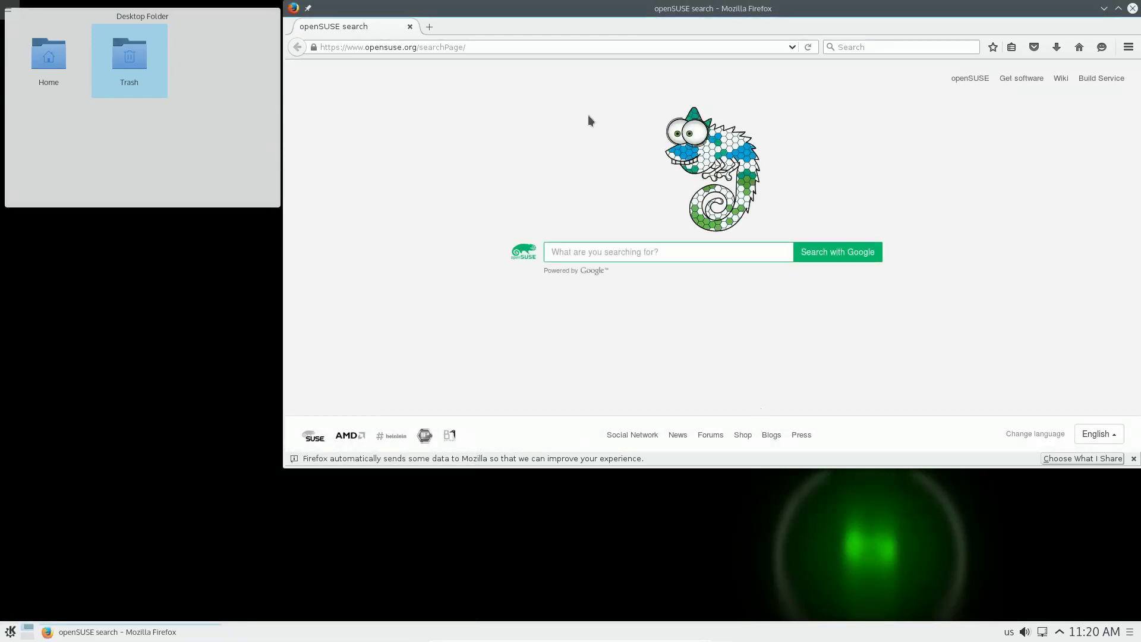
drag(695, 24, 580, 53)
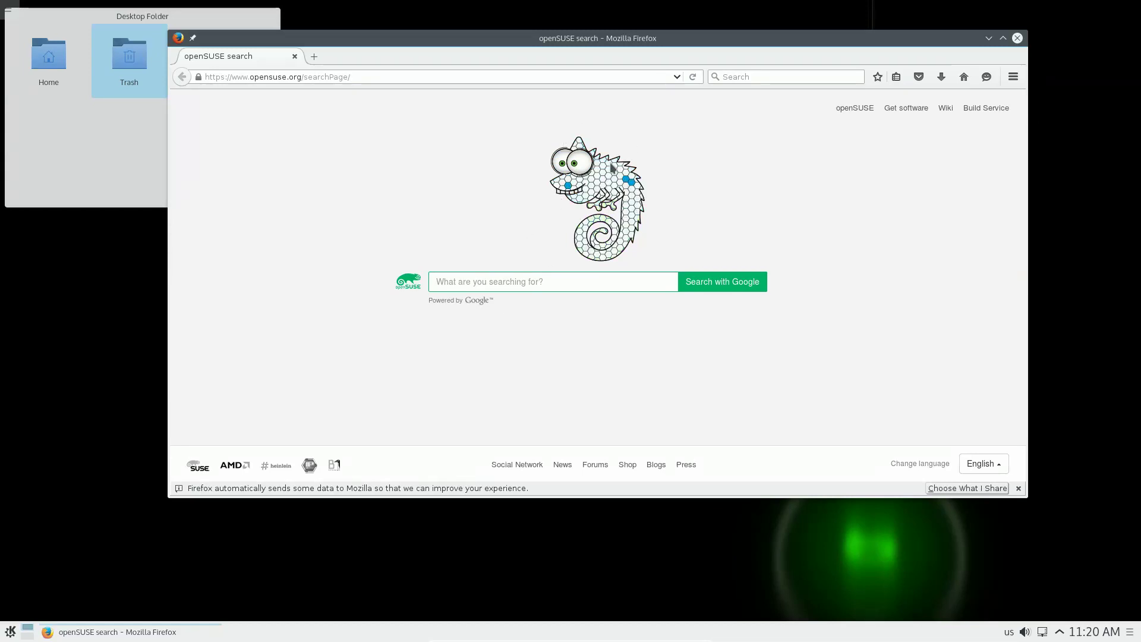
click(1017, 38)
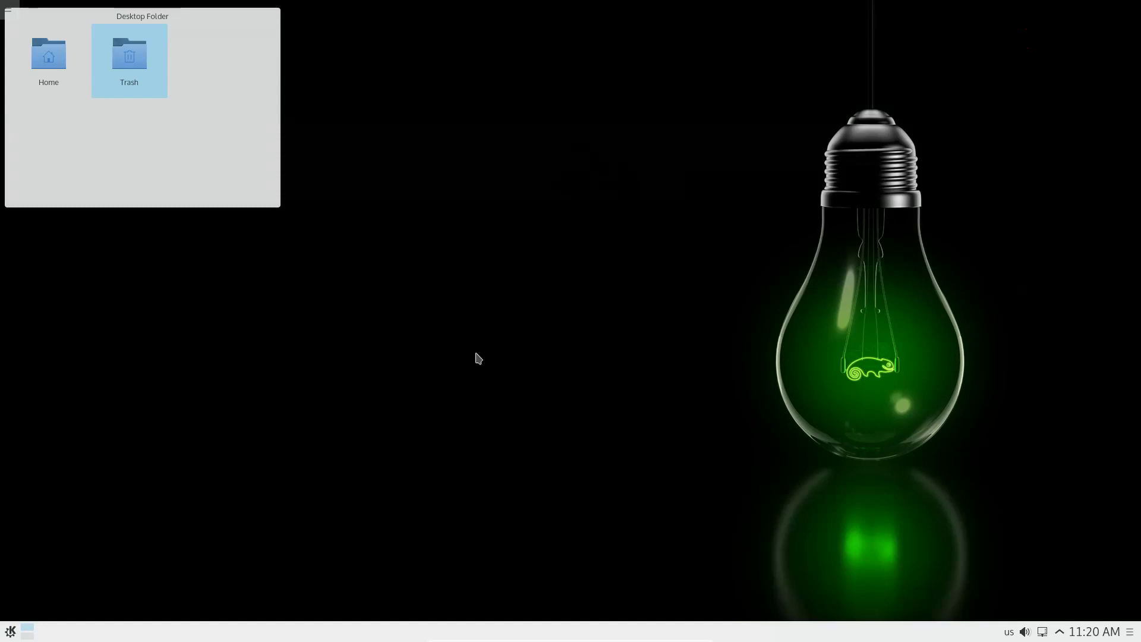
Step: Launch Firefox from the K launcher's Internet applications list
click(10, 632)
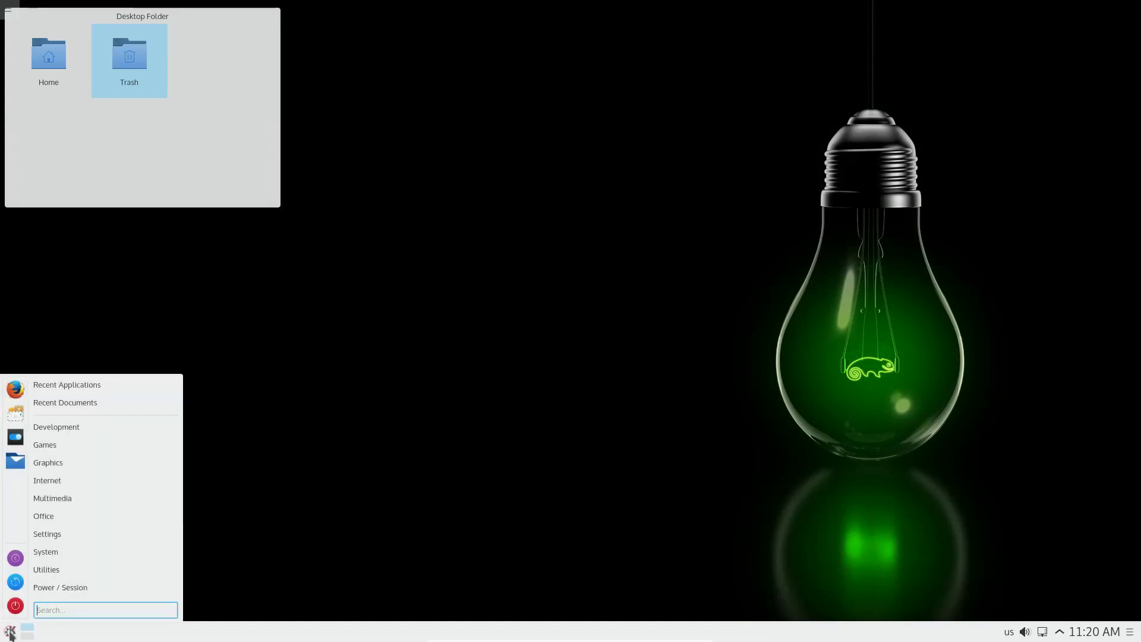
mouse_move(120, 479)
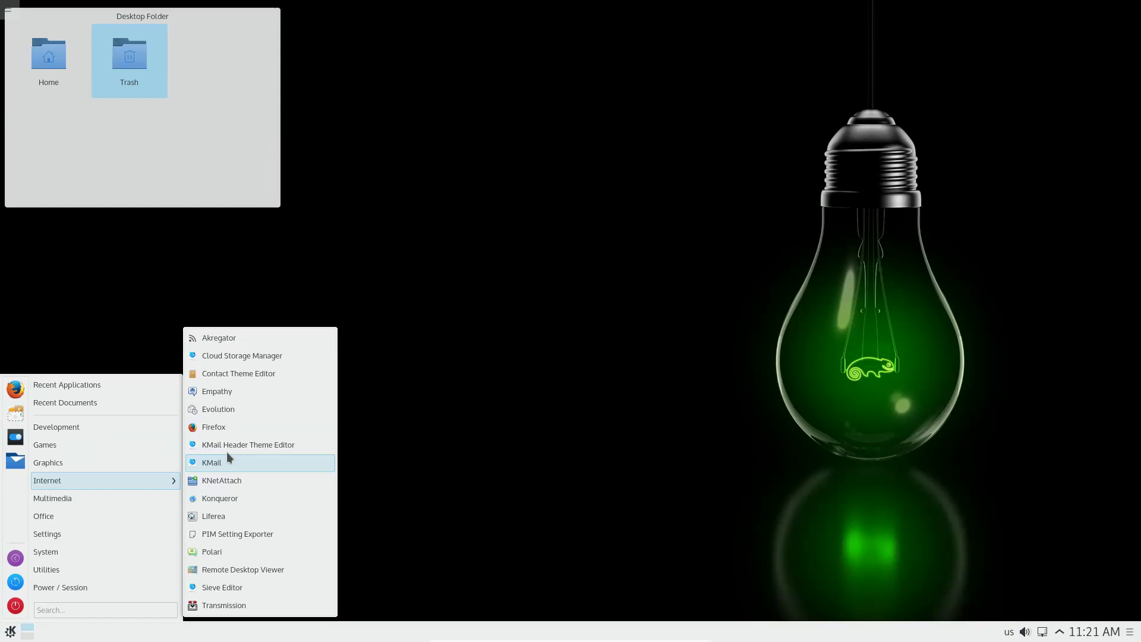
click(273, 426)
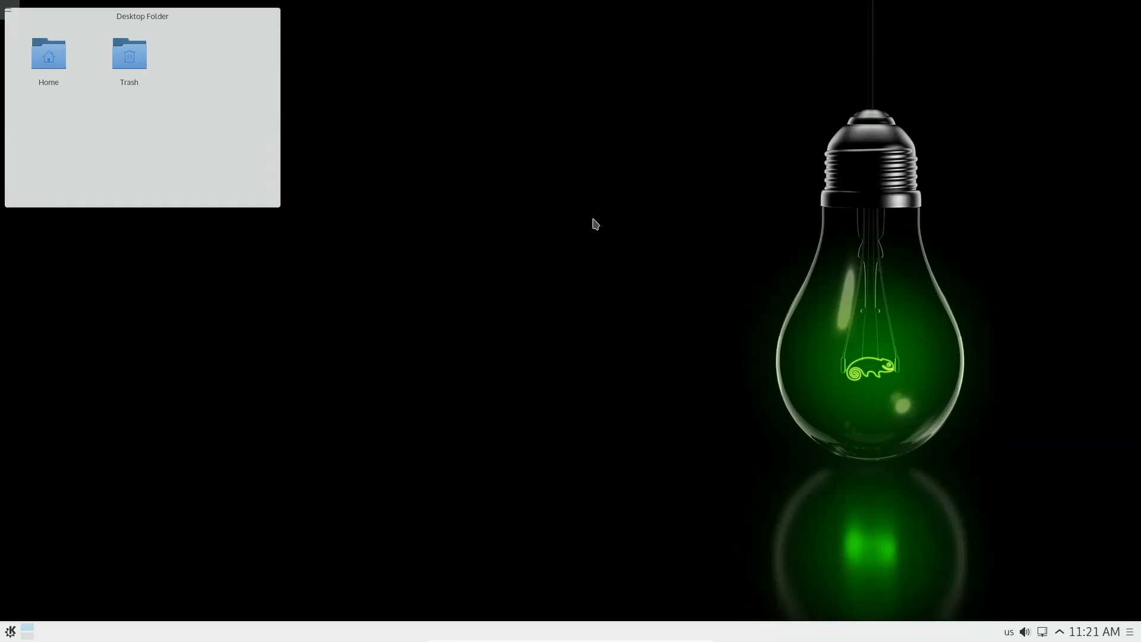
Step: Show the launcher's Office category listing LibreOffice, KMail, Kontact and KOrganizer
click(10, 632)
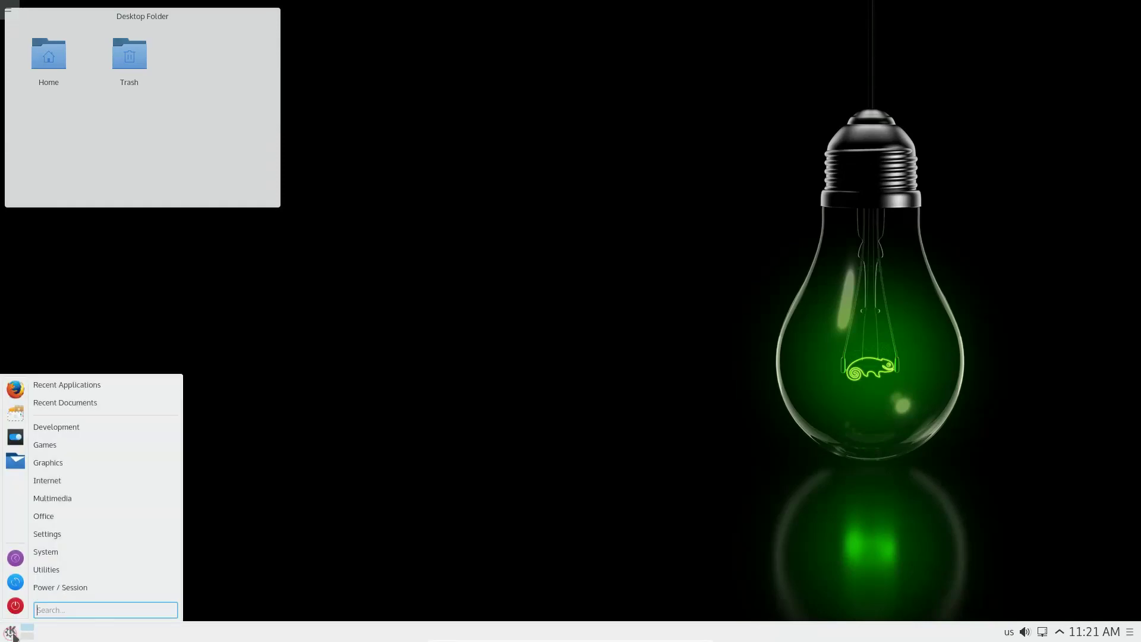
mouse_move(113, 518)
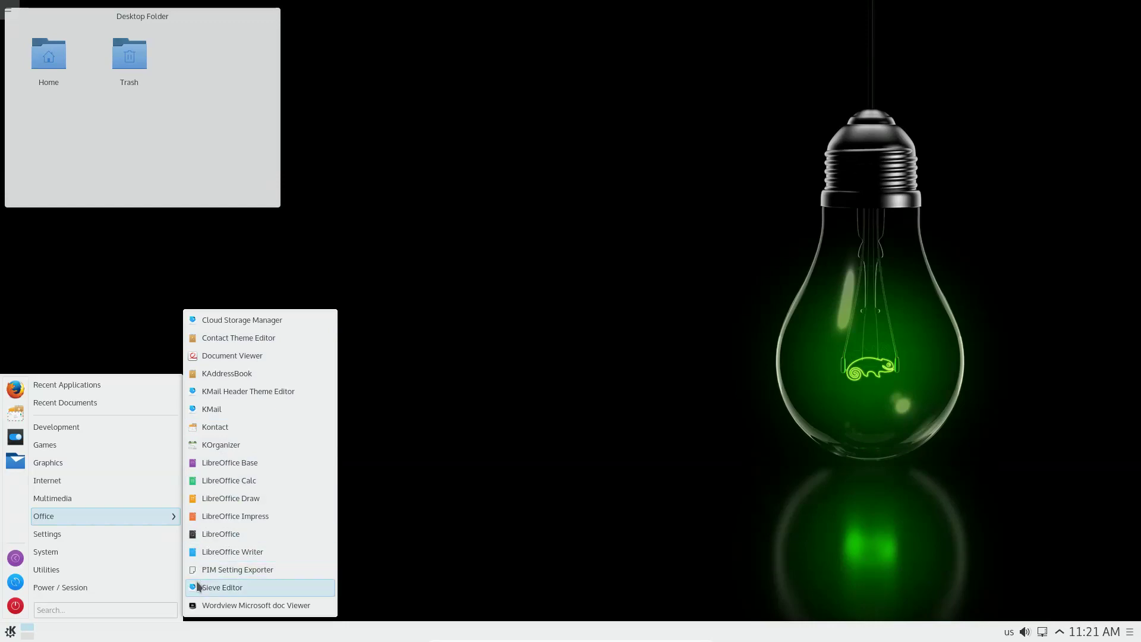
Step: Launch and close Wordview, then show the launcher's System category from Backups to XTerm
click(250, 605)
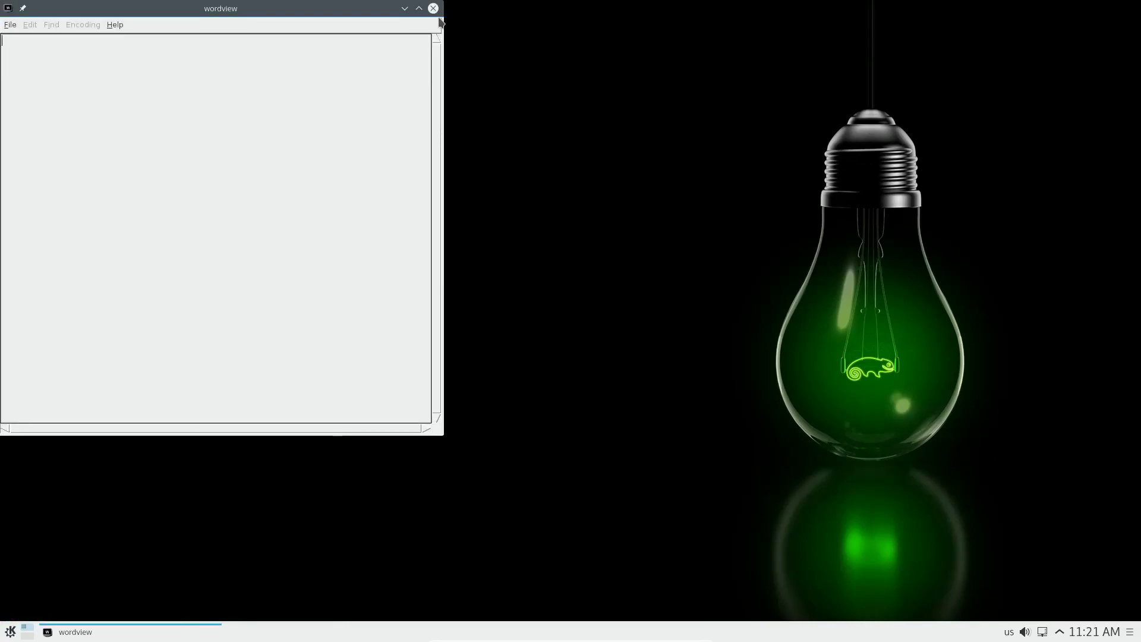
click(433, 8)
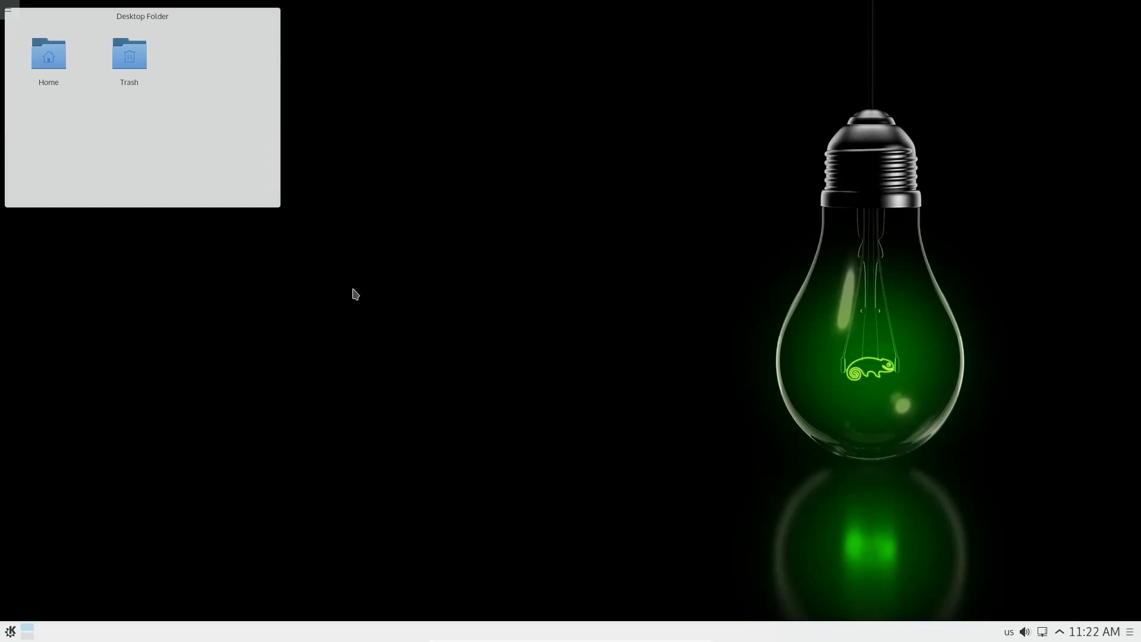
click(12, 629)
mouse_move(96, 548)
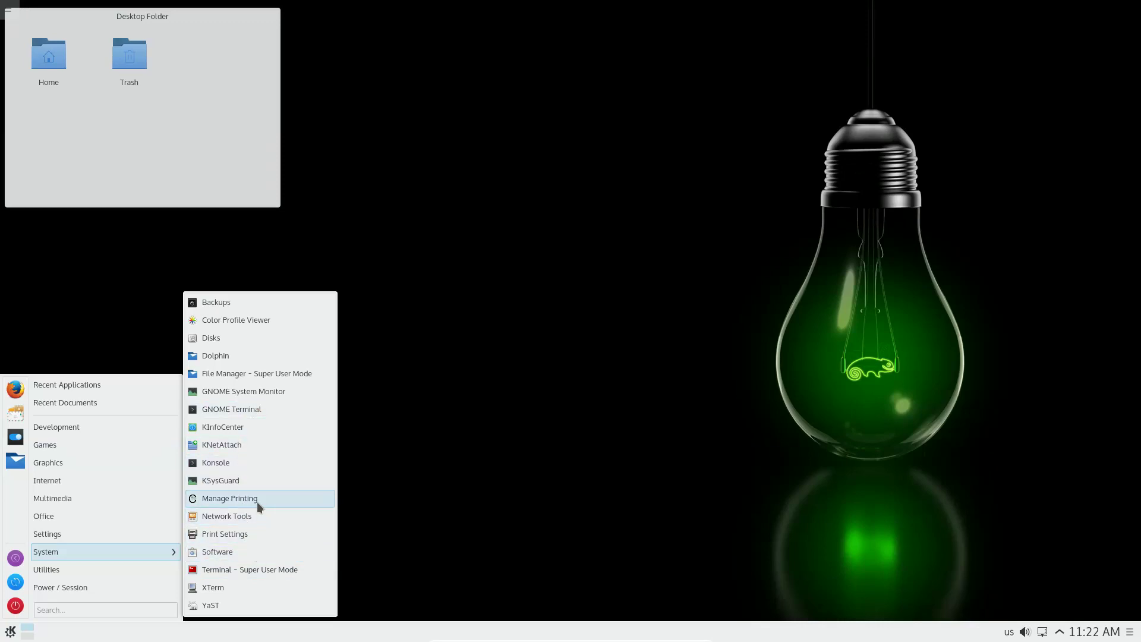
Step: Load the CUPS 1.7.5 page at localhost:631 via Manage Printing and reposition Firefox
click(296, 500)
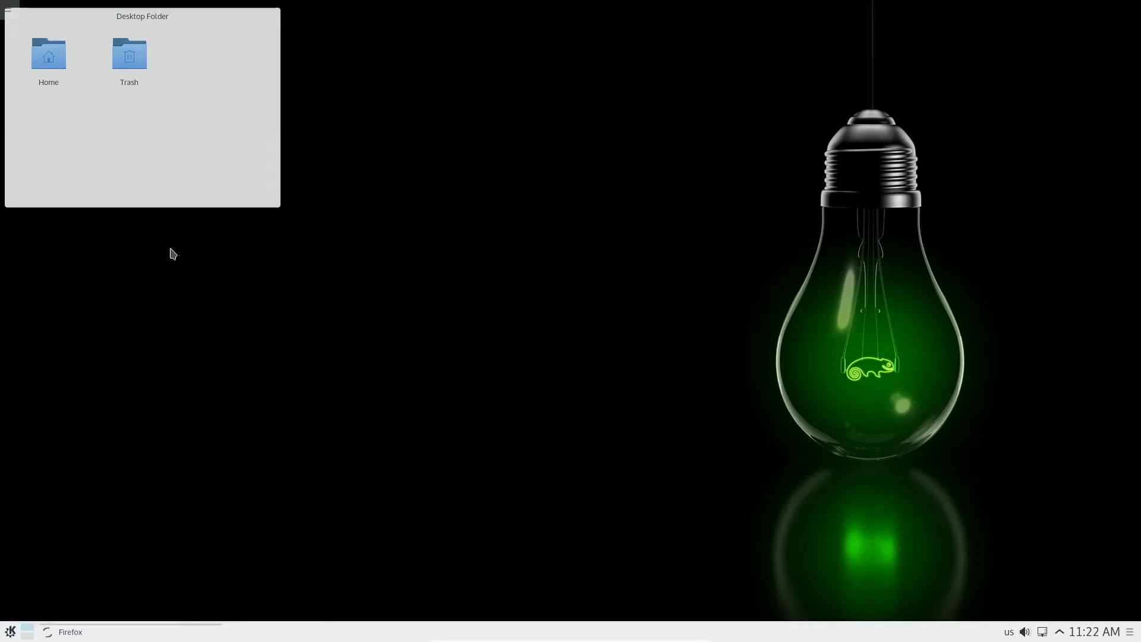
click(10, 631)
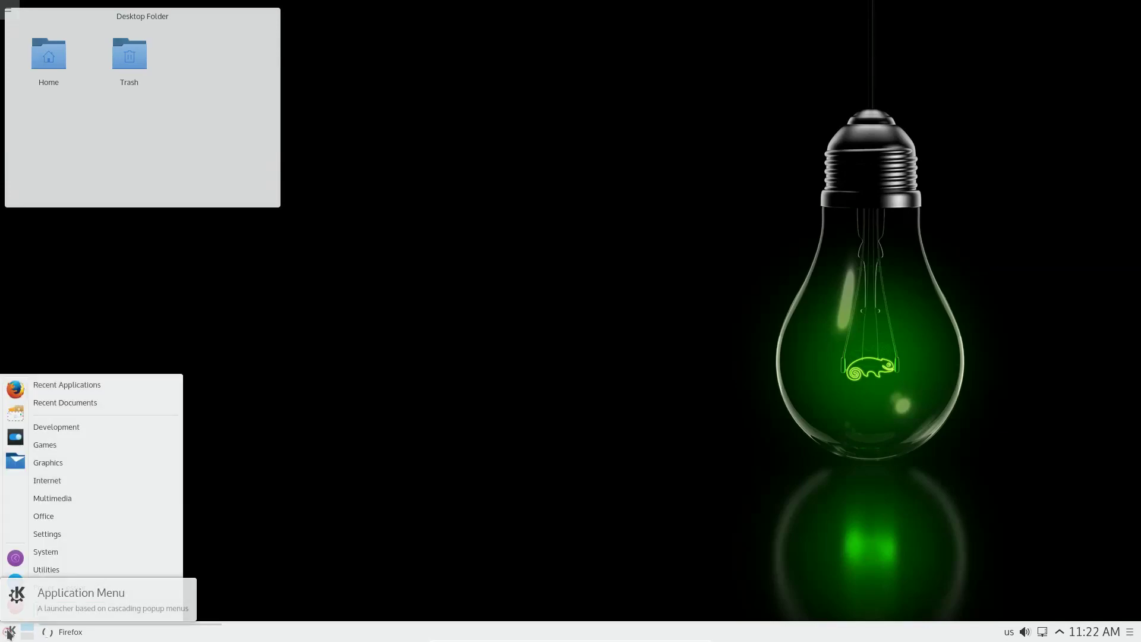
mouse_move(119, 572)
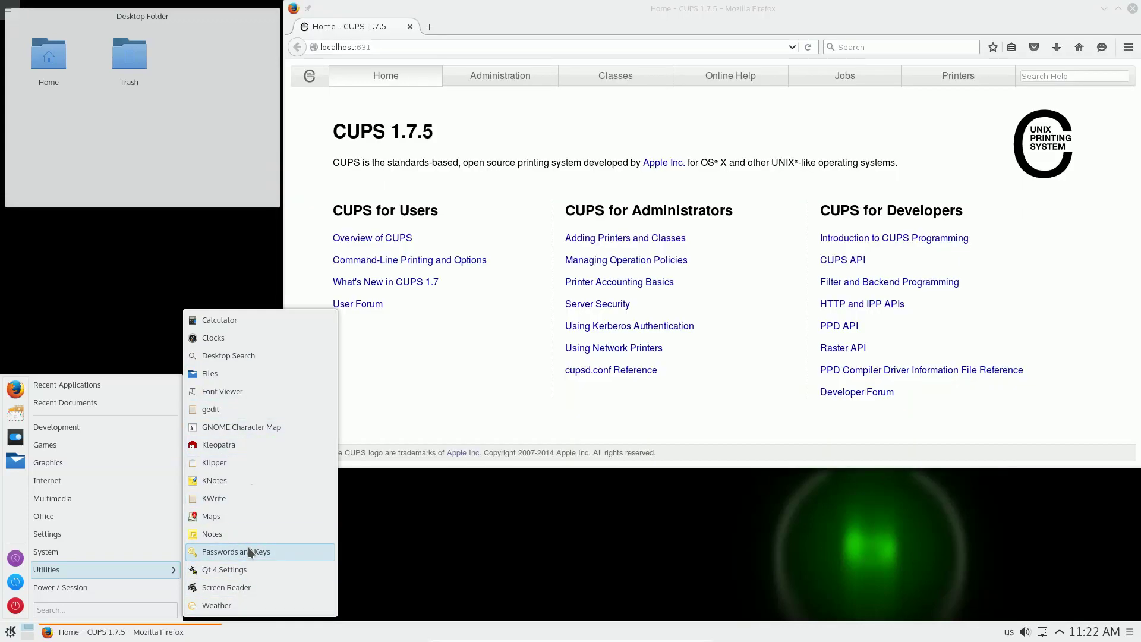
click(1041, 12)
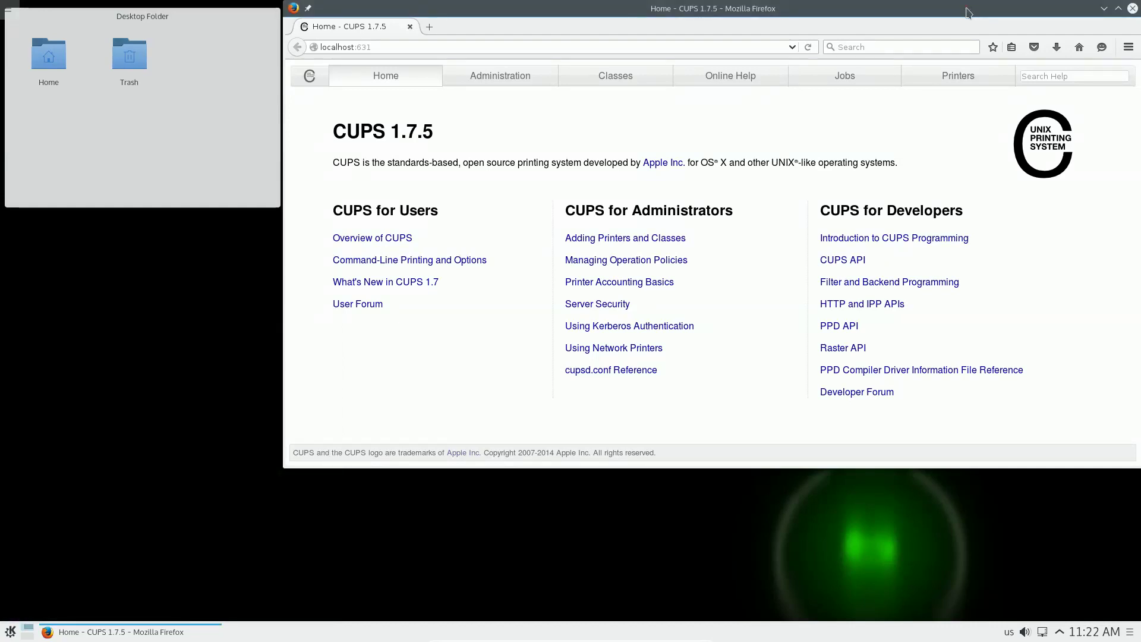
drag(978, 7, 900, 36)
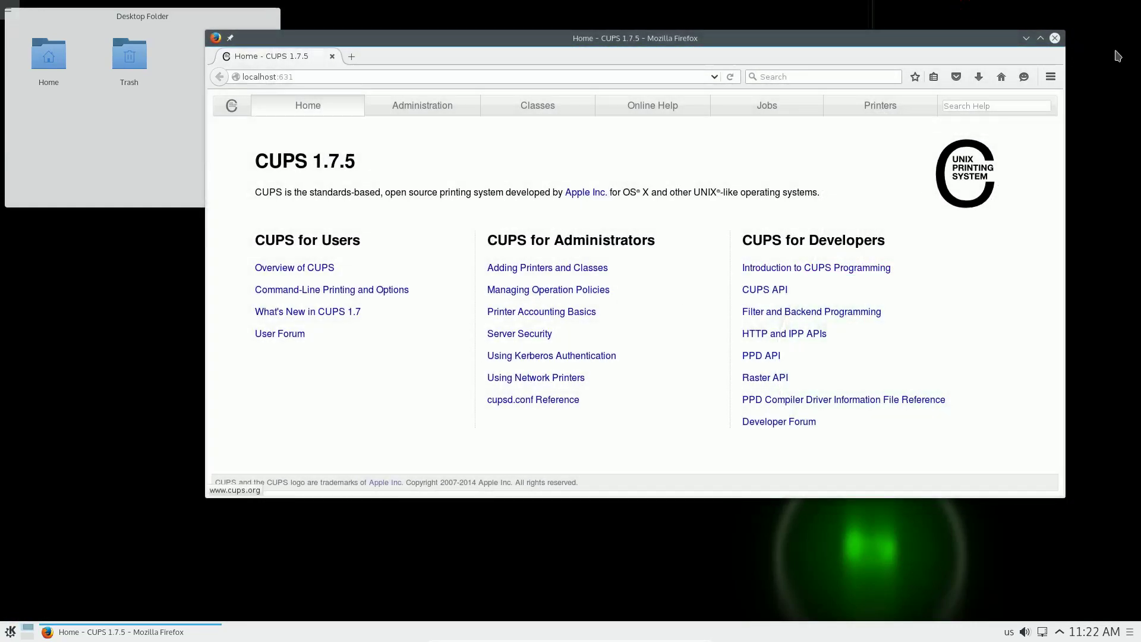
Step: Close the CUPS browser and open Print Settings from Recent Applications, showing no printers
click(1056, 38)
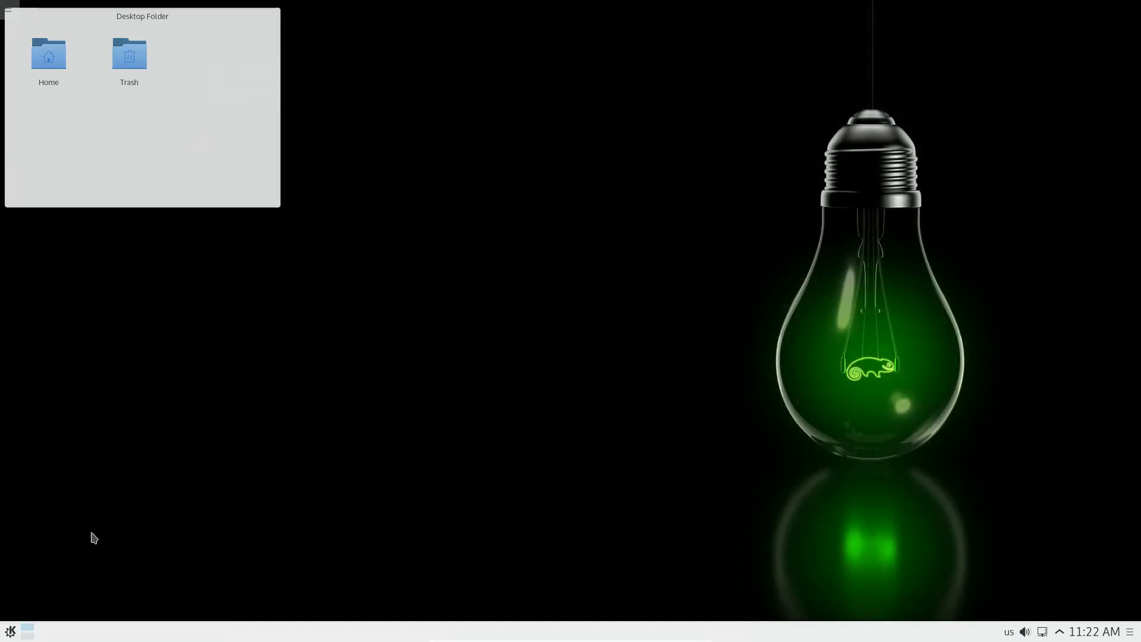
click(10, 631)
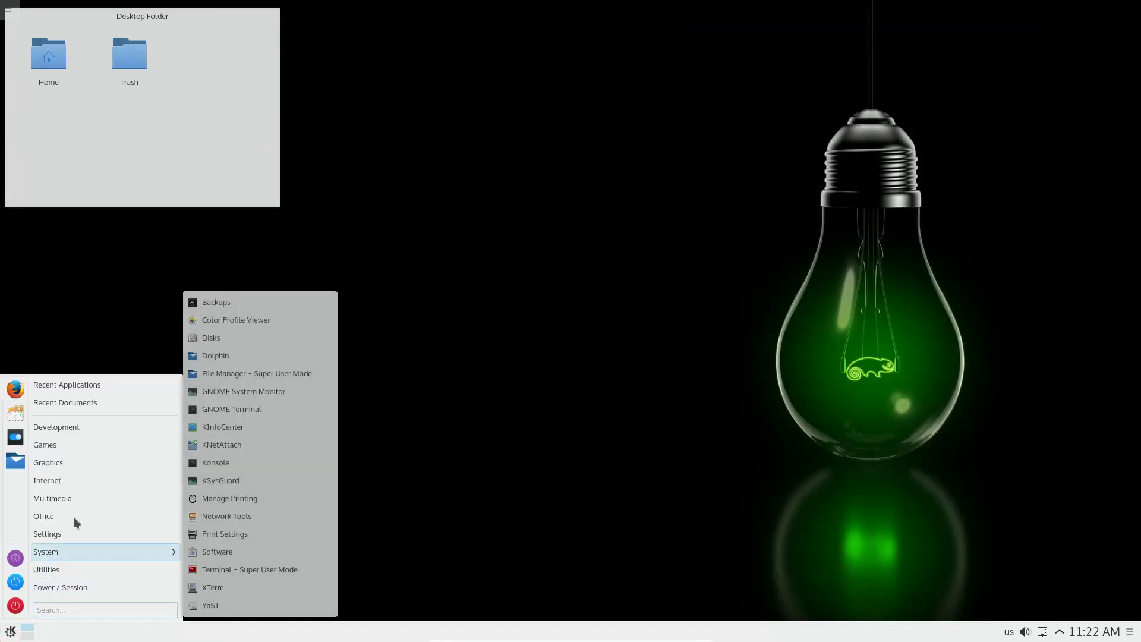
mouse_move(92, 417)
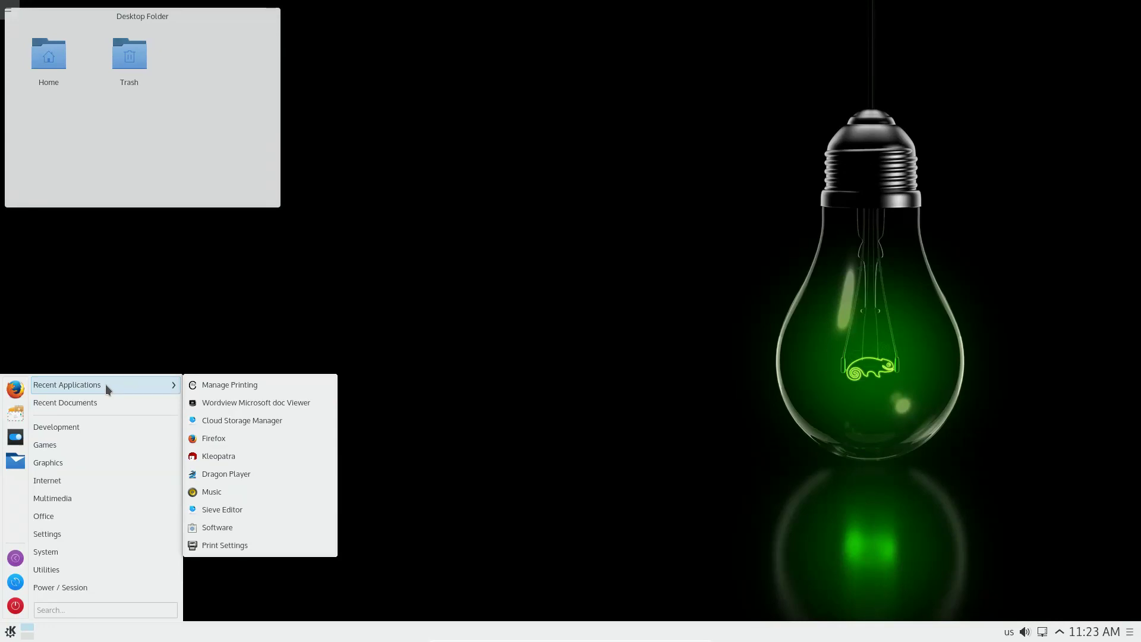
mouse_move(144, 402)
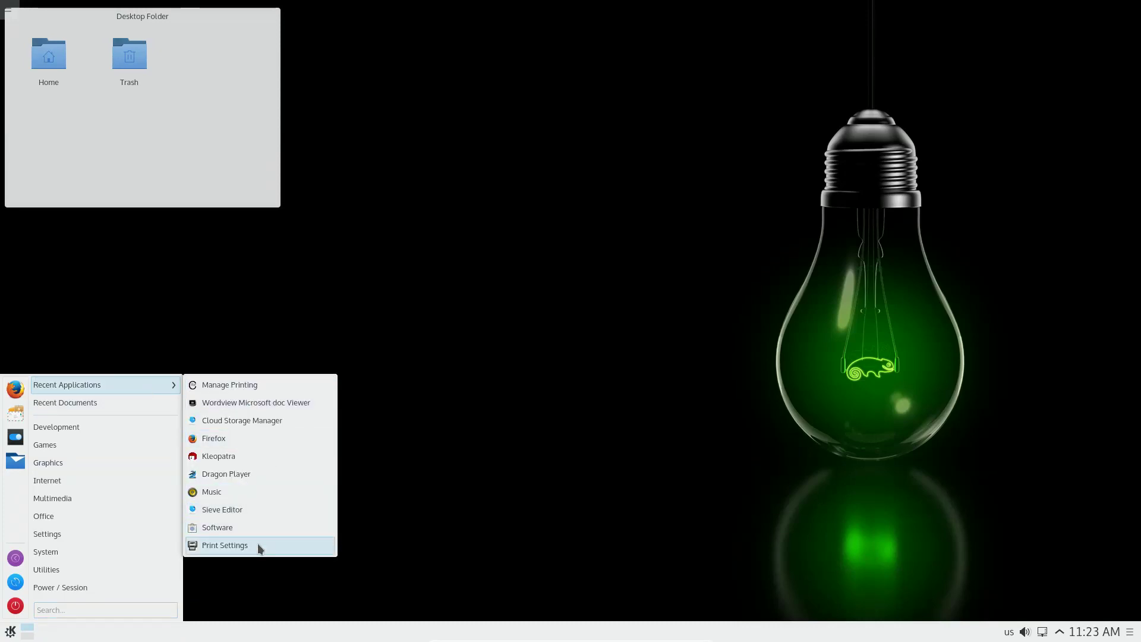
click(225, 545)
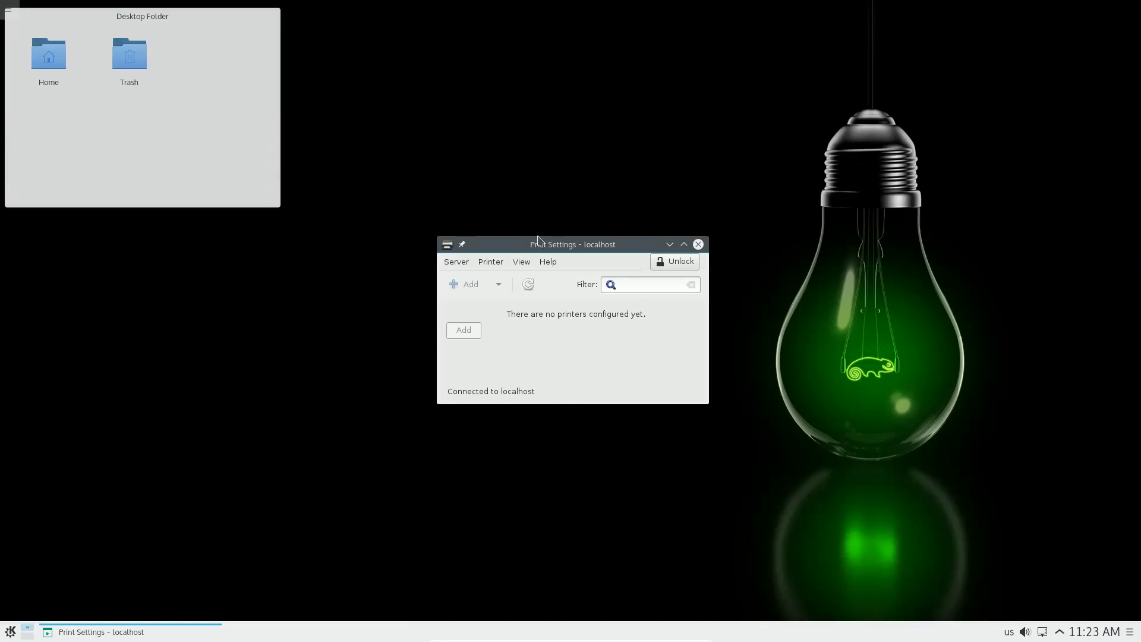
Step: Close Print Settings, then open and dismiss the application launcher to return to the bare desktop
click(698, 244)
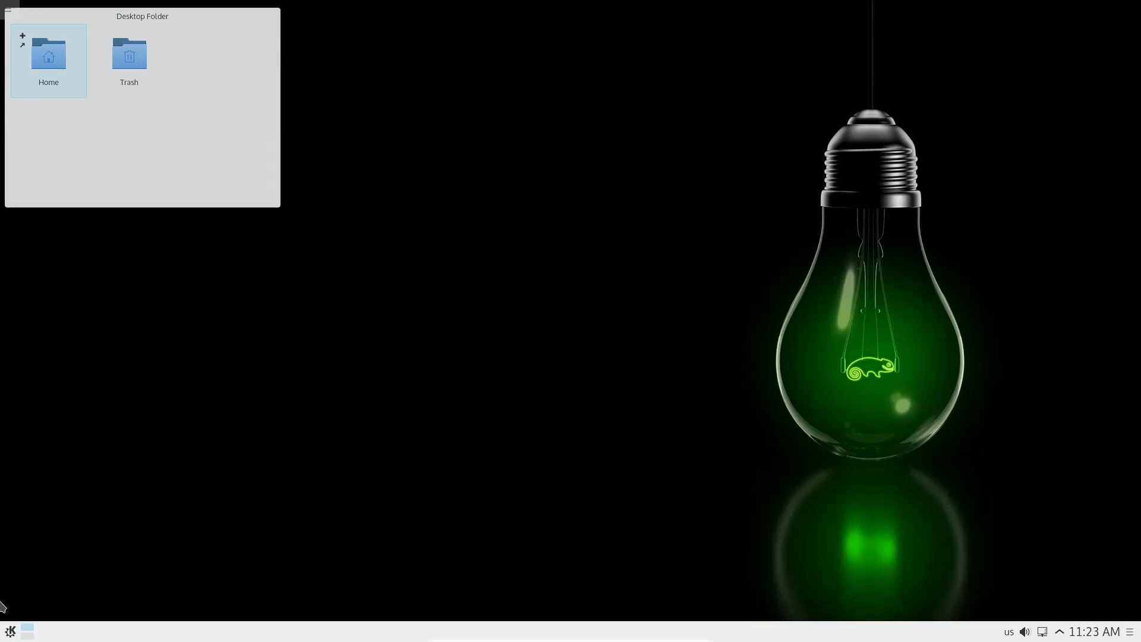
click(10, 631)
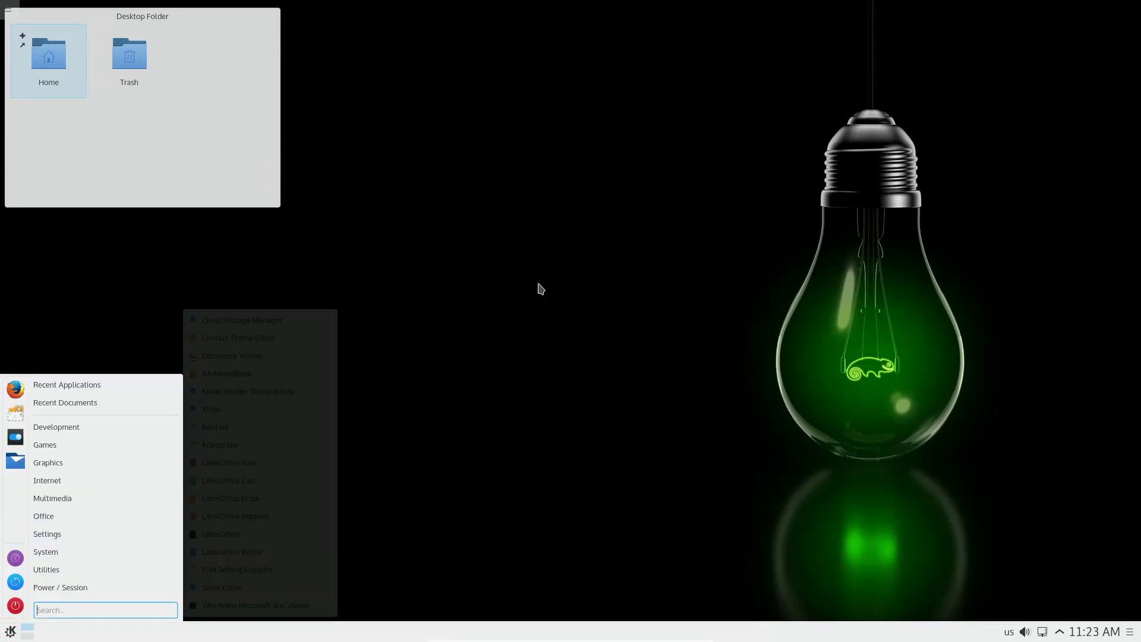
click(559, 275)
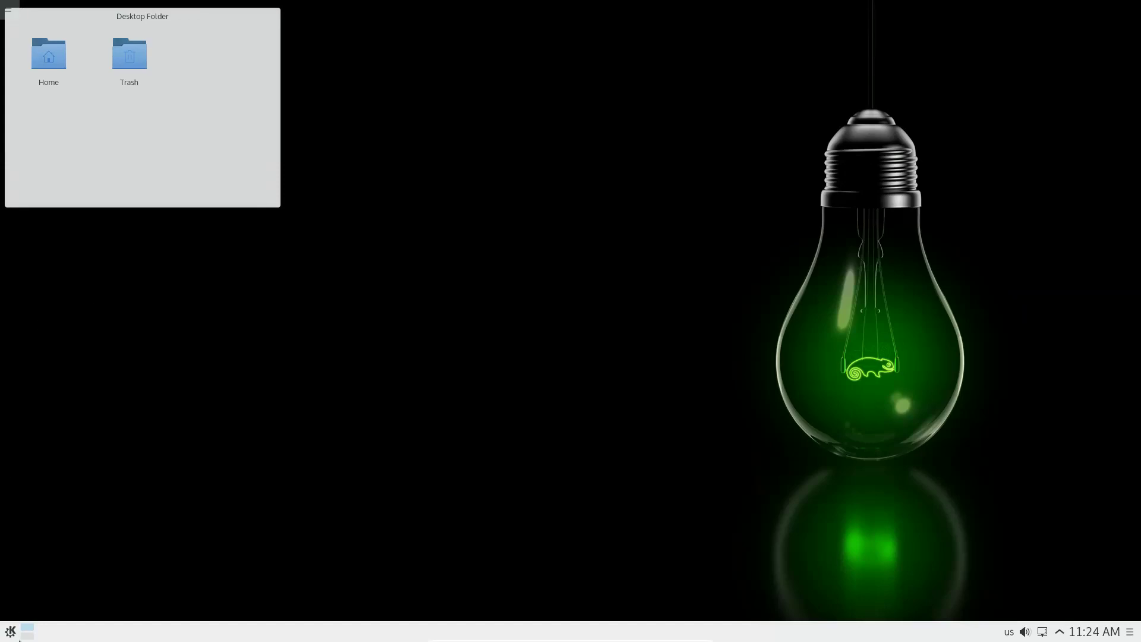
Step: Start YaST from the launcher's System menu and authenticate with the root password
click(11, 635)
mouse_move(58, 586)
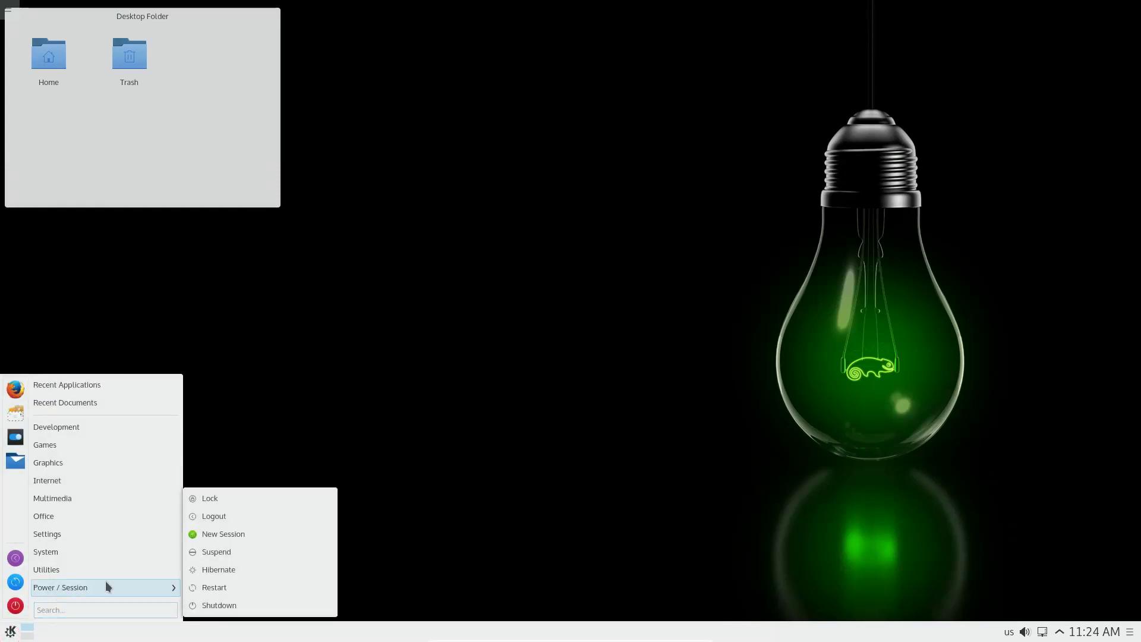
mouse_move(146, 569)
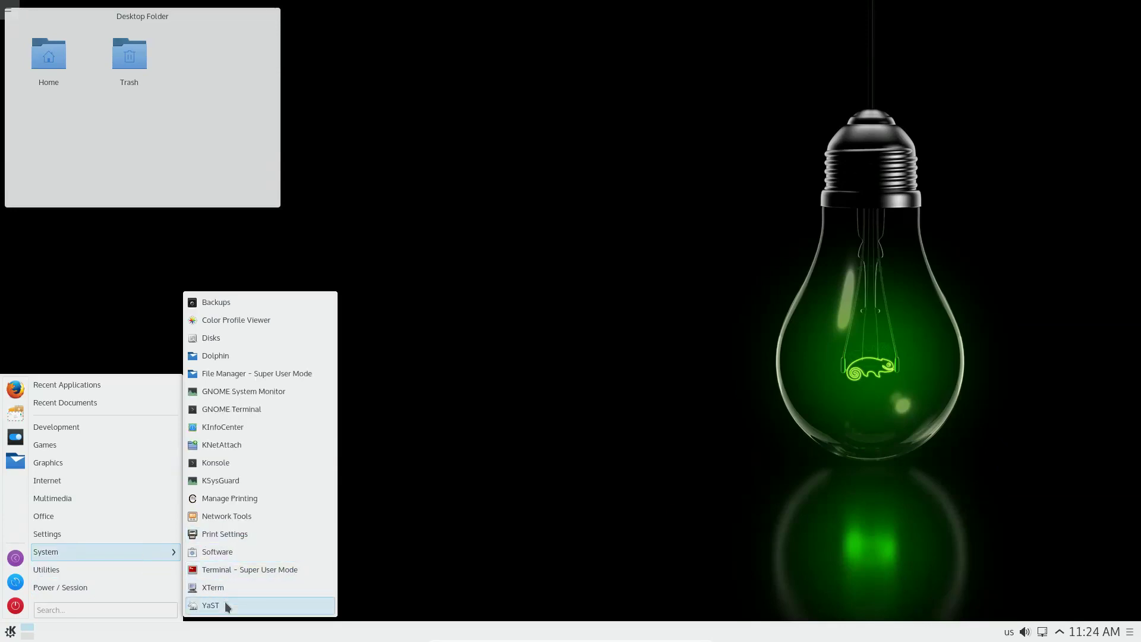
click(225, 604)
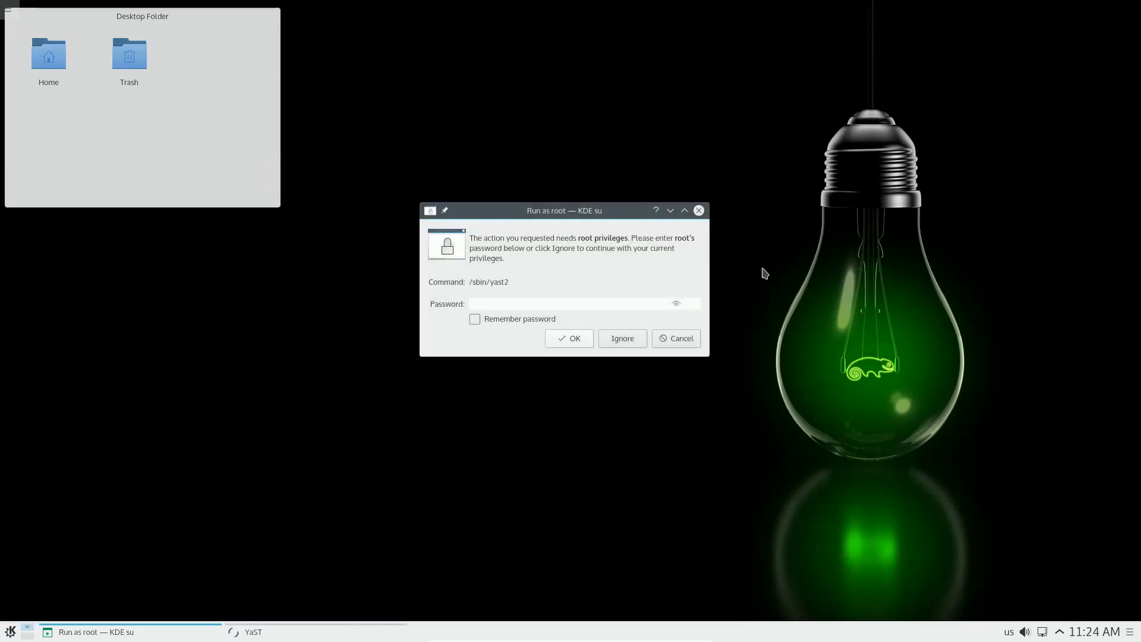
text(linux)
key(Return)
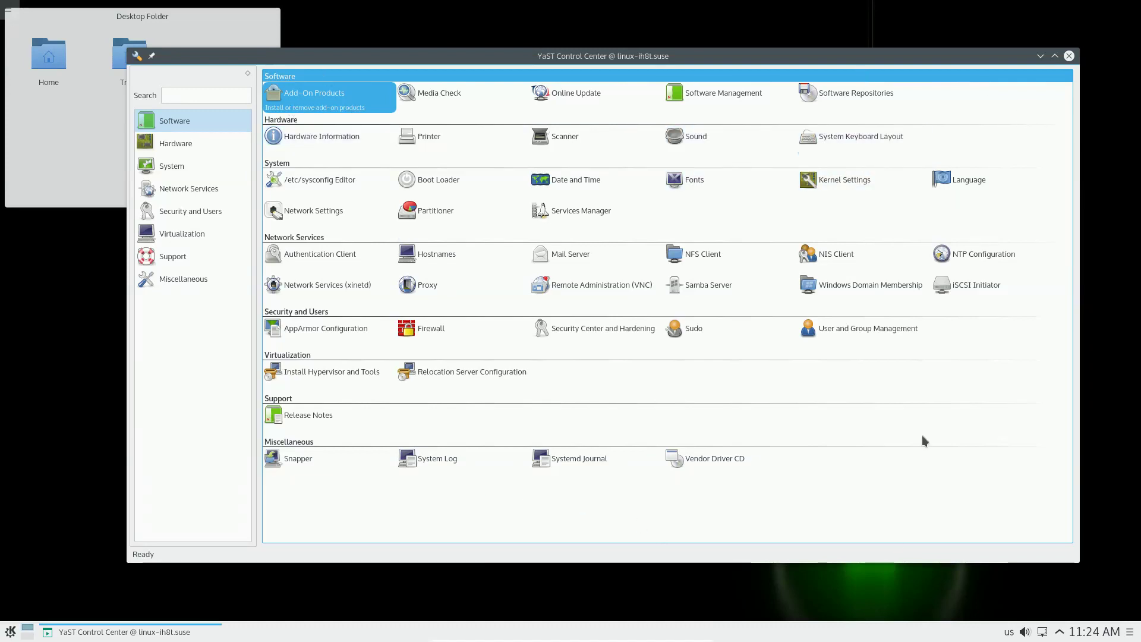
Step: Jump the YaST Control Center overview to the Hardware group, then to the System group
click(191, 148)
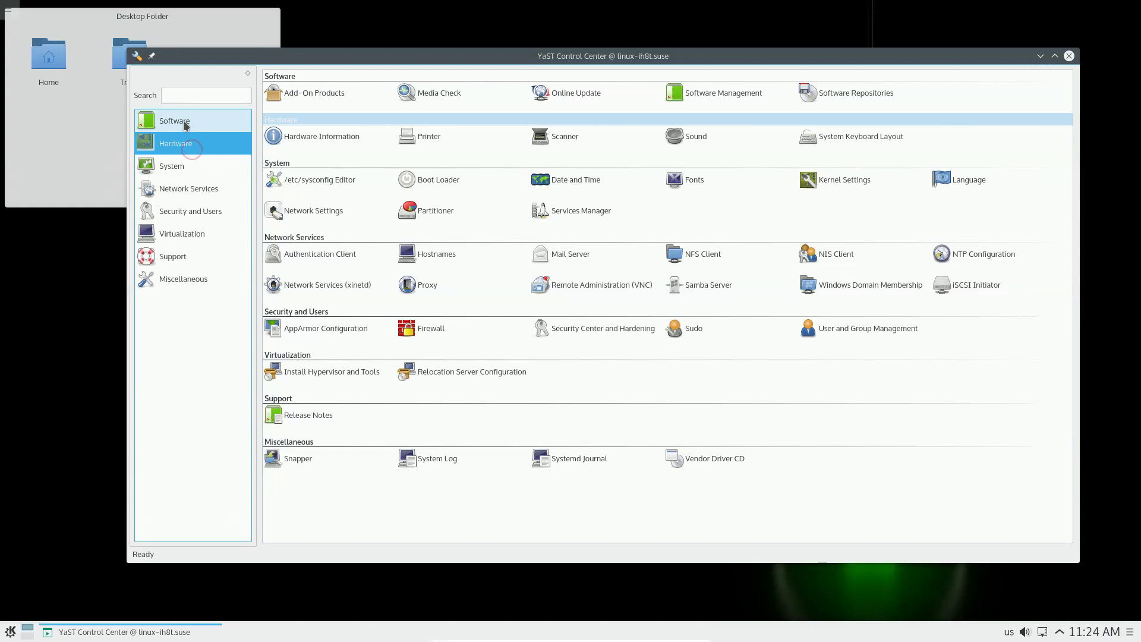
click(181, 171)
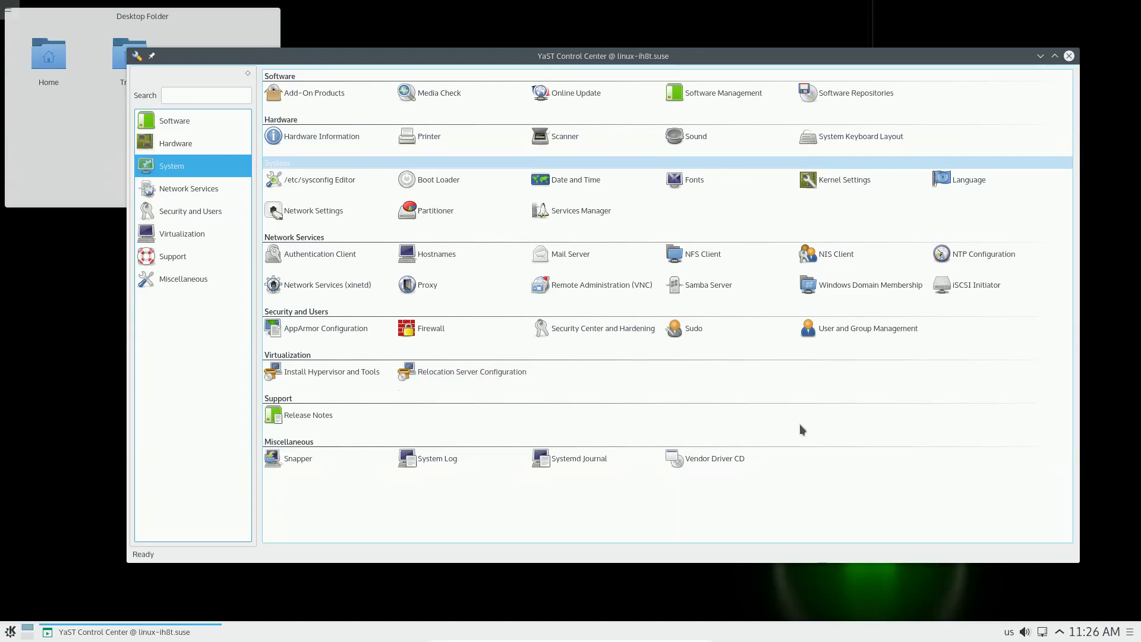
click(562, 220)
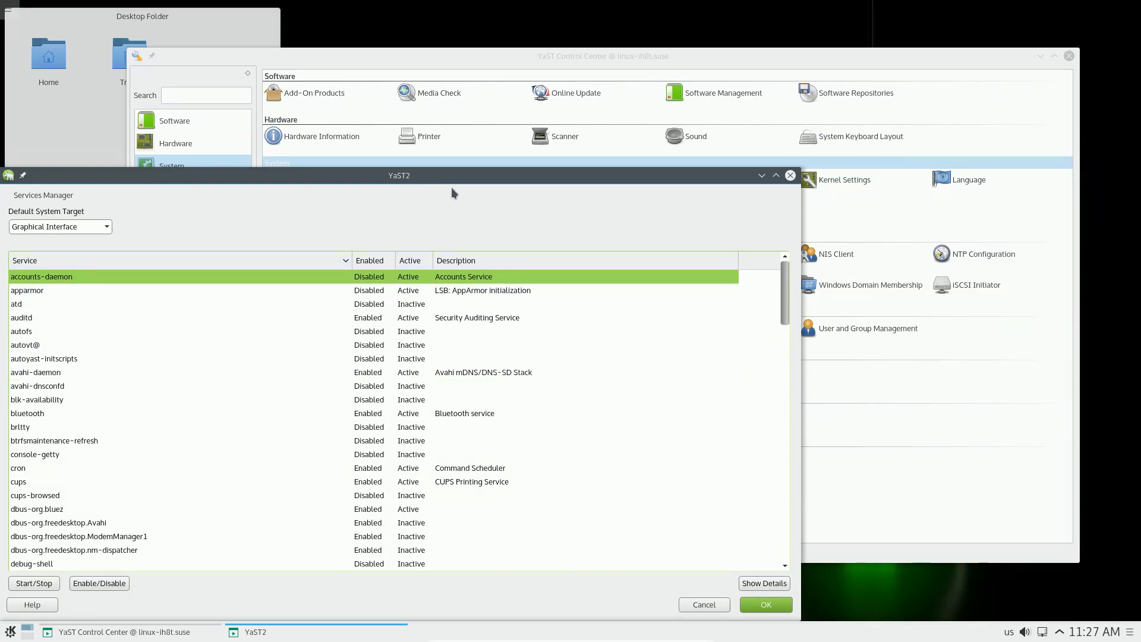
drag(452, 192, 634, 72)
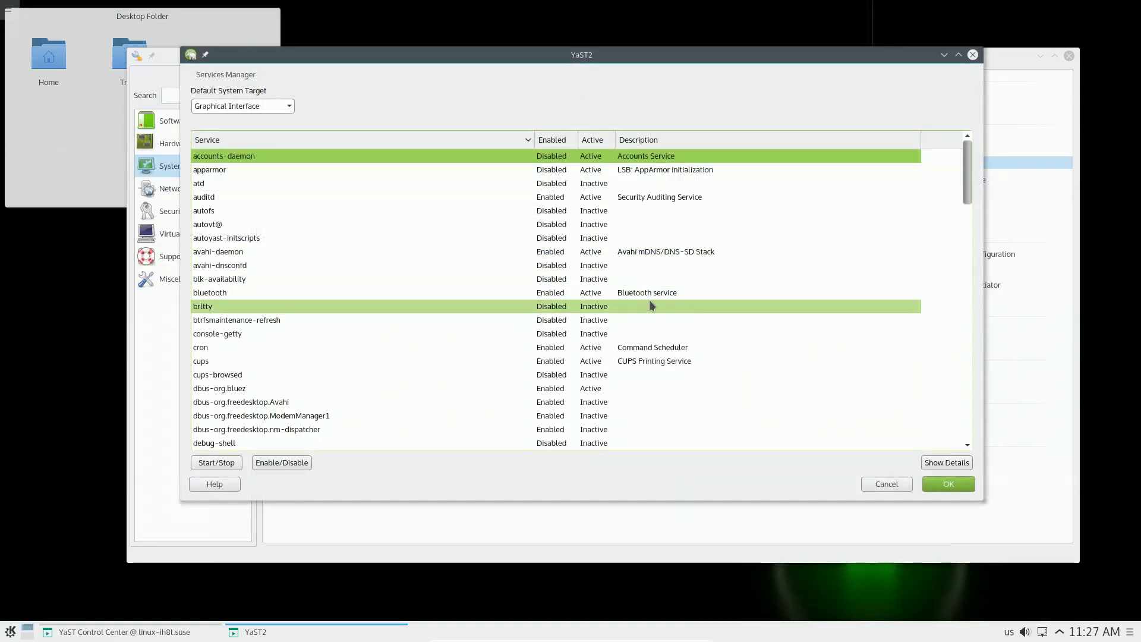
scroll(649, 301, down, 1)
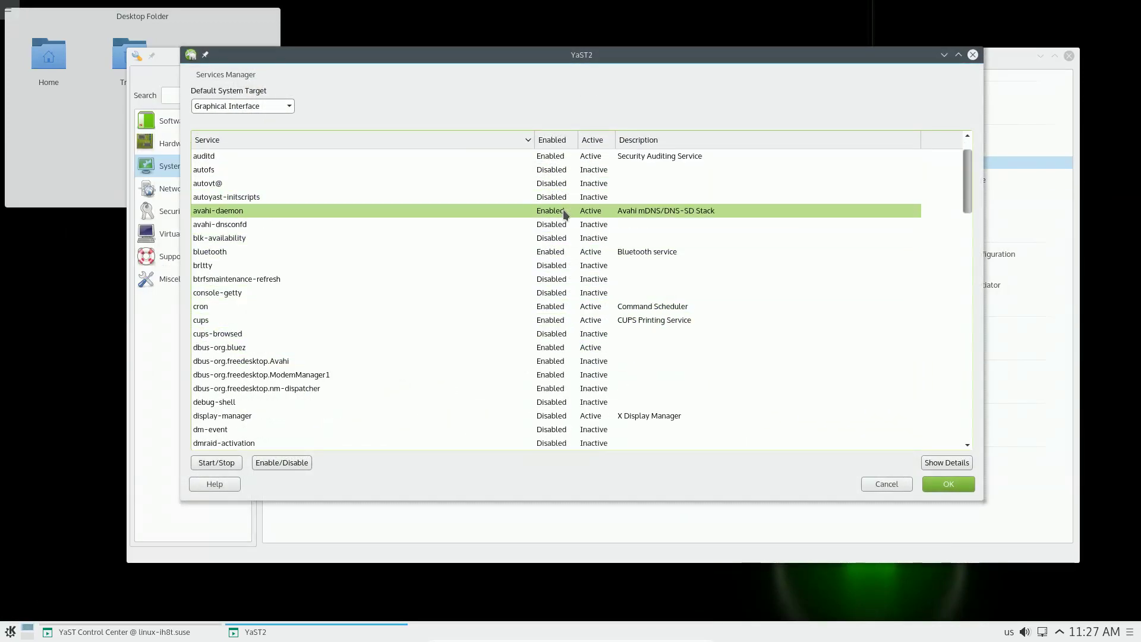
scroll(380, 152, up, 1)
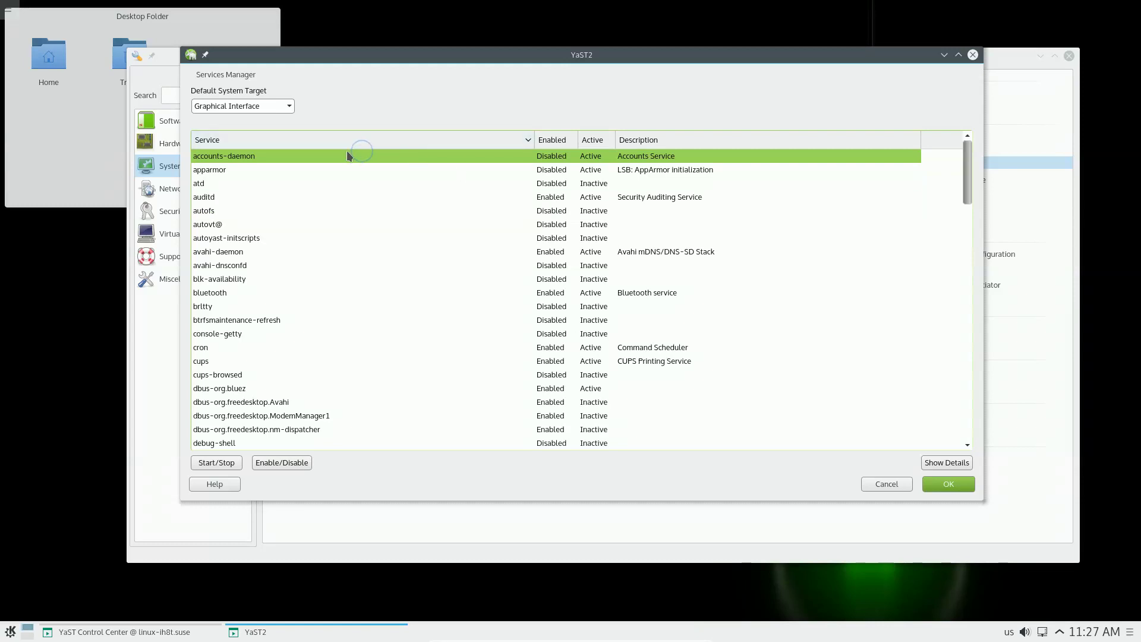
click(958, 468)
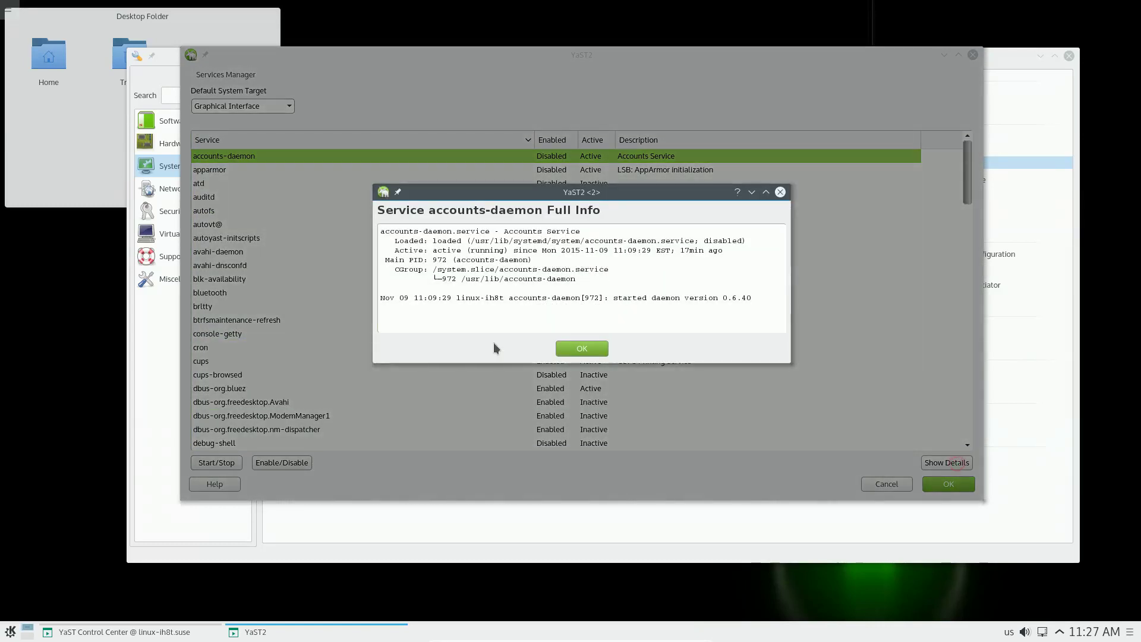
click(598, 355)
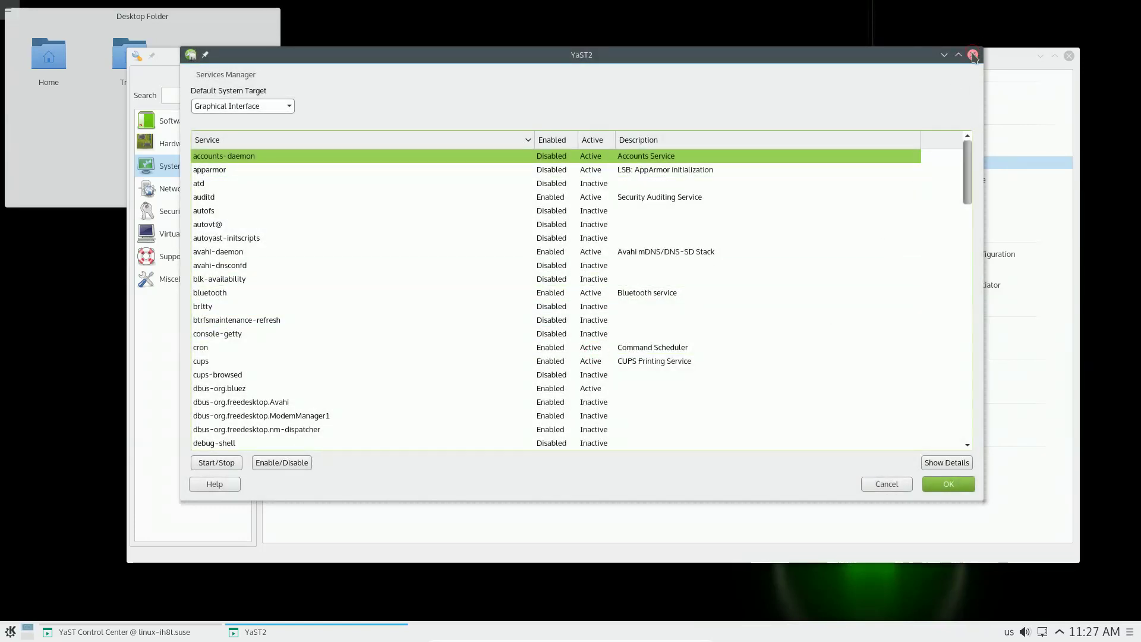
click(890, 484)
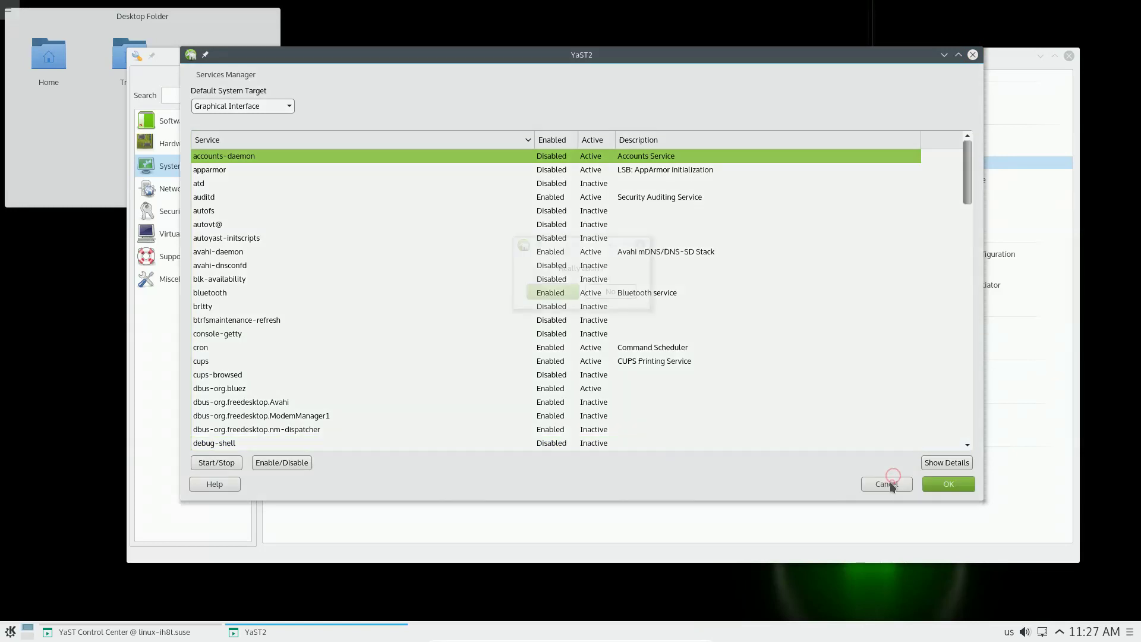
click(550, 291)
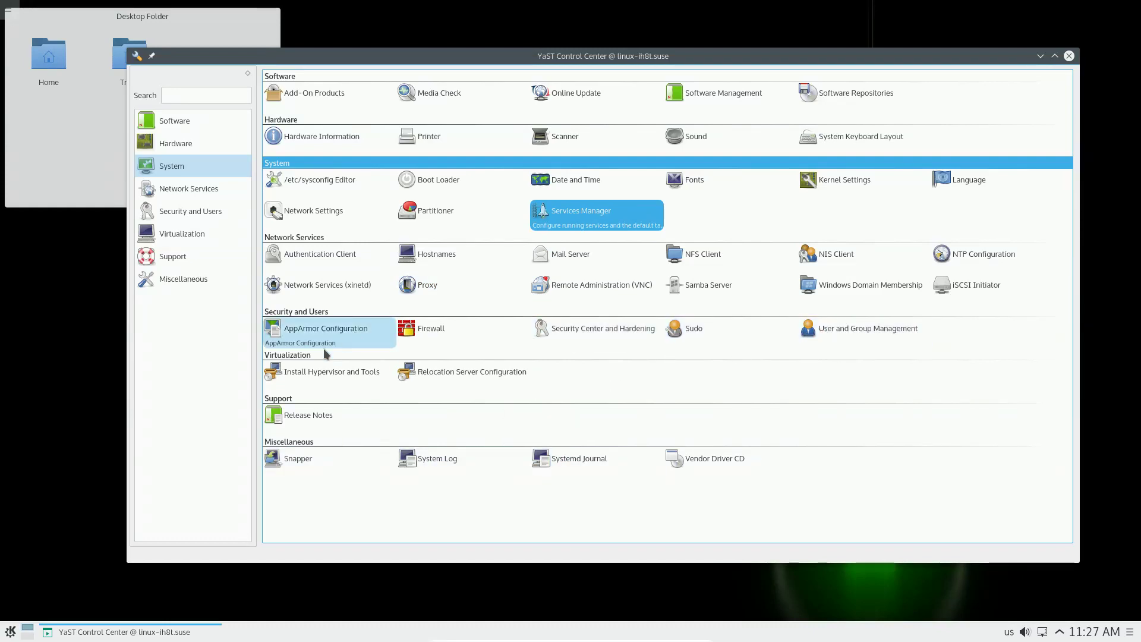
Step: Open Install Hypervisor and Tools, cancel it without installing, and close YaST Control Center
click(310, 372)
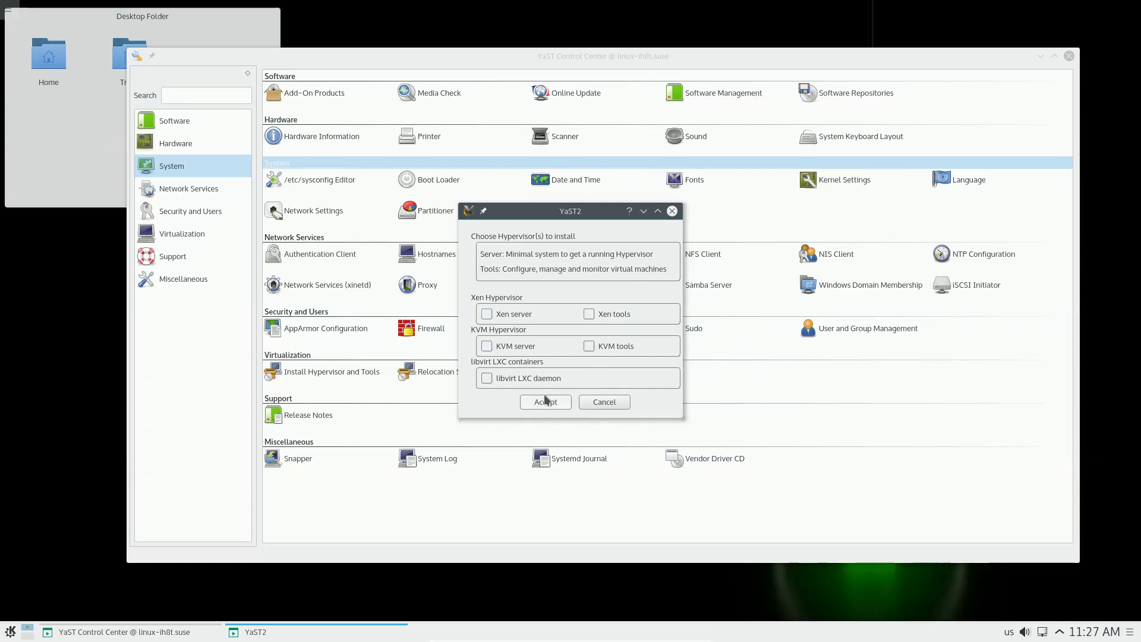
click(605, 402)
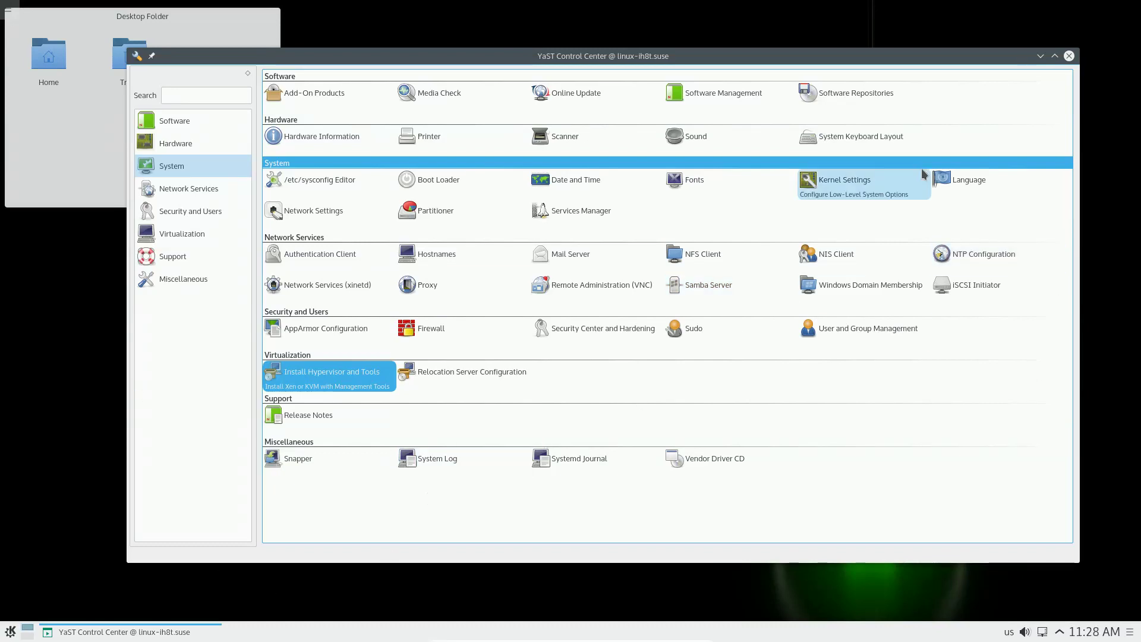
click(1070, 56)
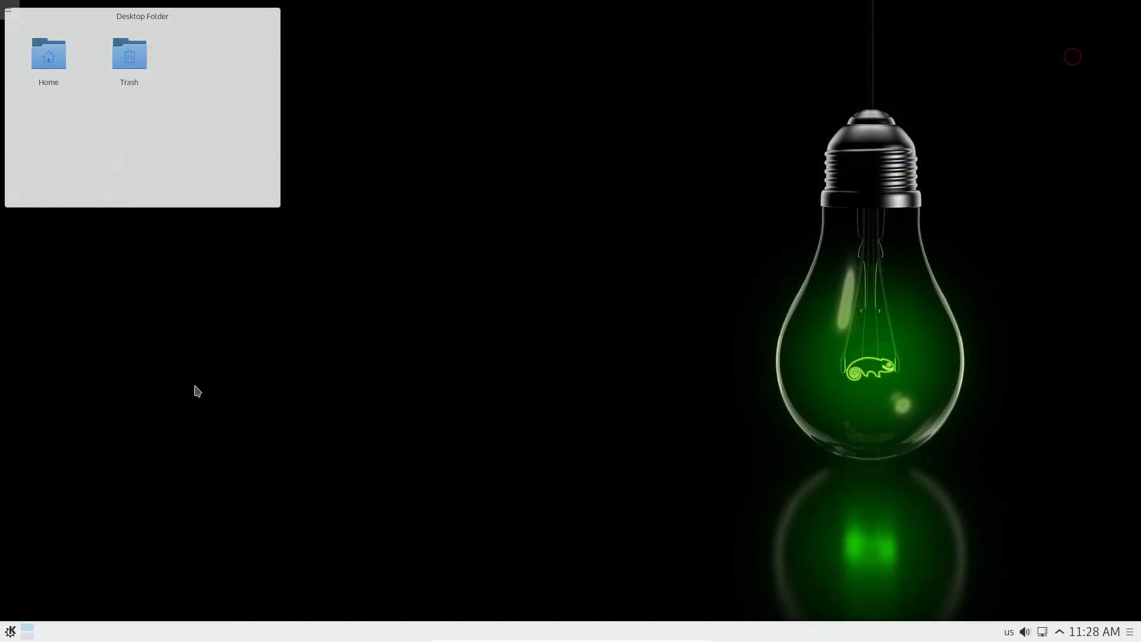
Step: Browse the launcher's Recent Applications, Games, Graphics and Multimedia categories, ending on System
click(10, 631)
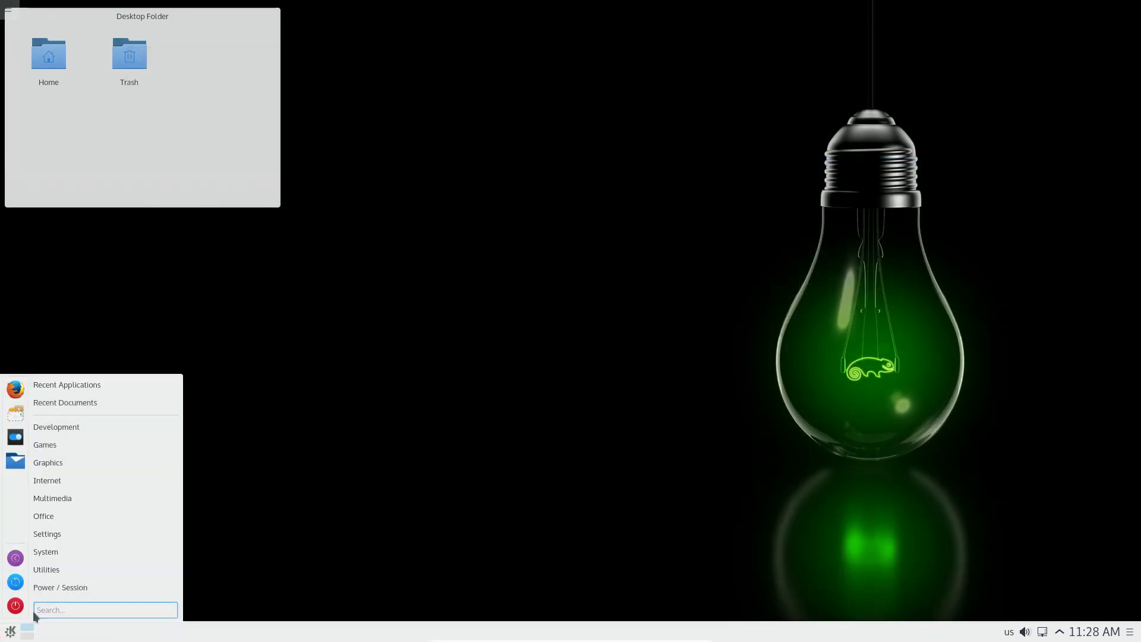
mouse_move(122, 386)
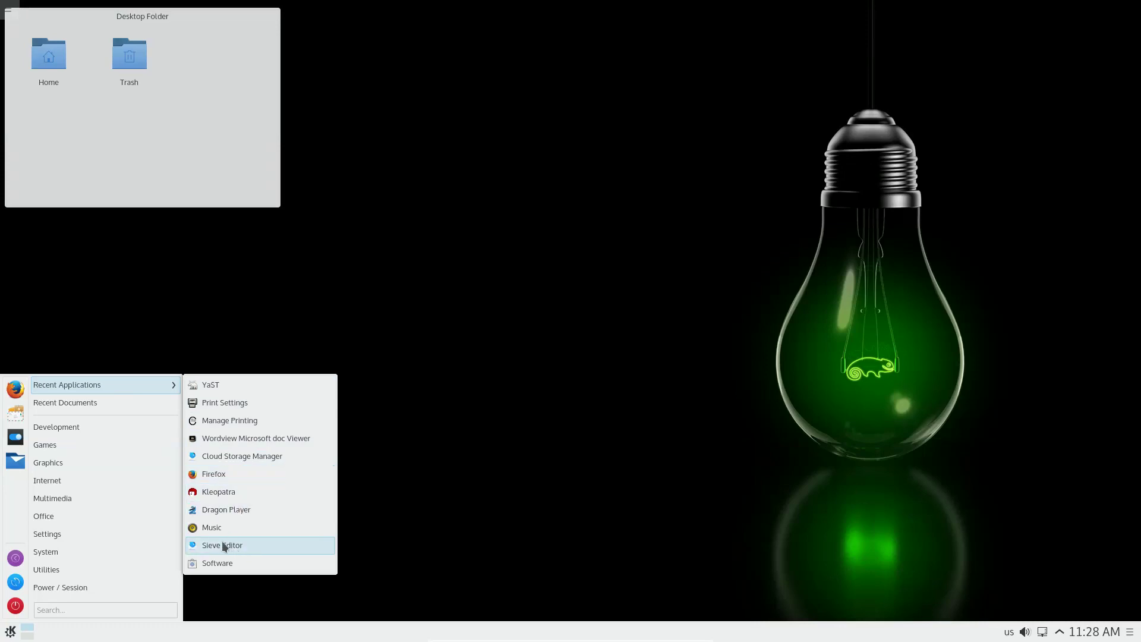
mouse_move(145, 444)
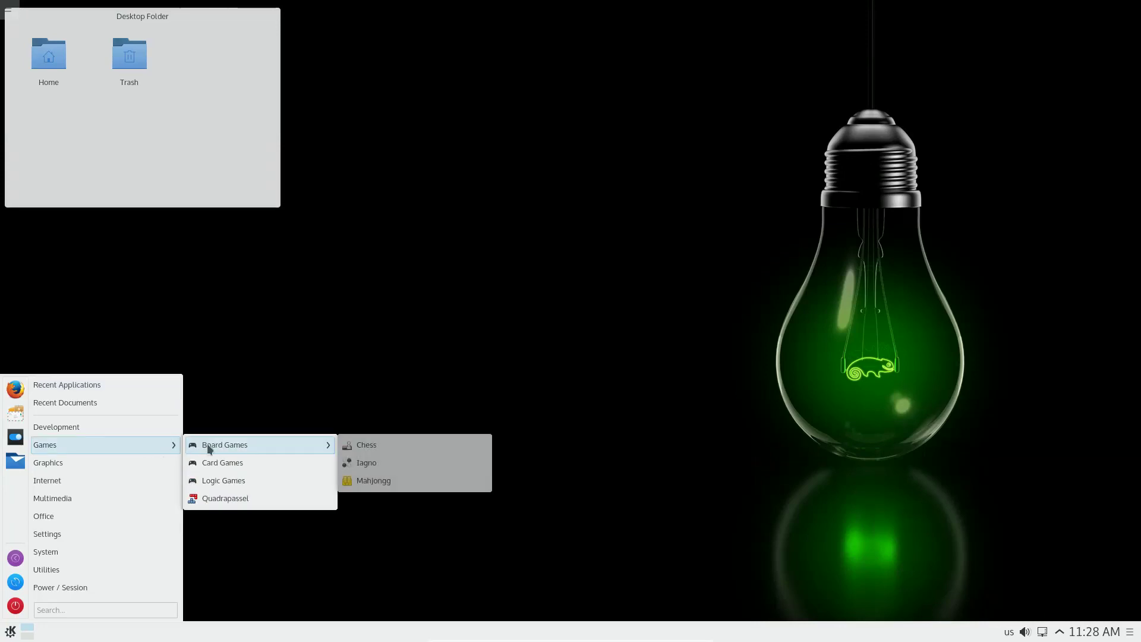
mouse_move(205, 462)
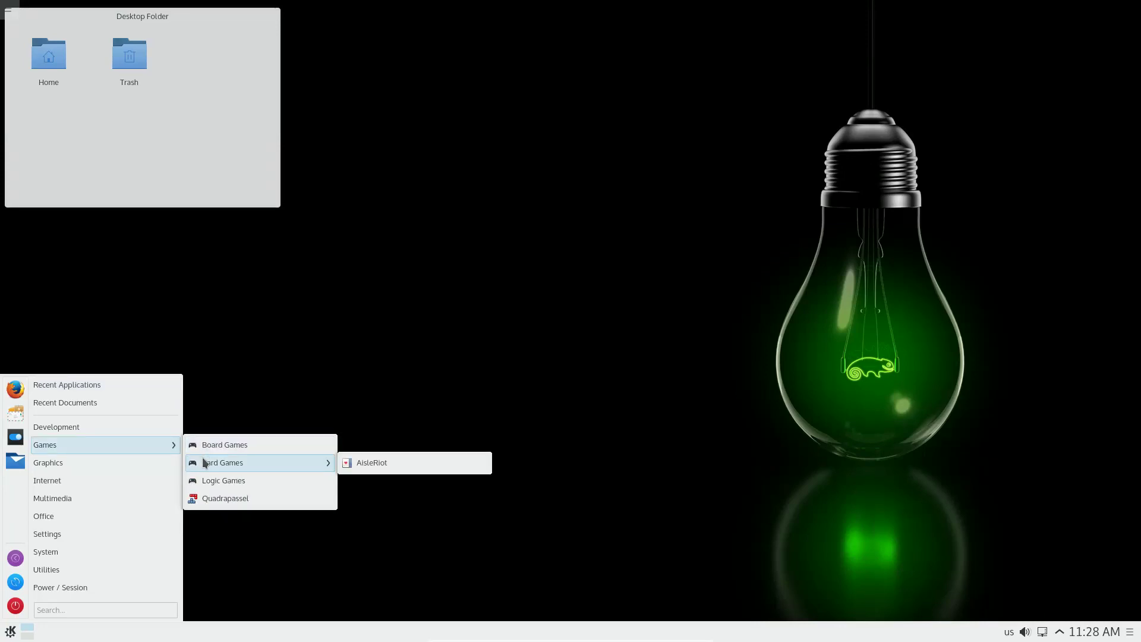
mouse_move(228, 482)
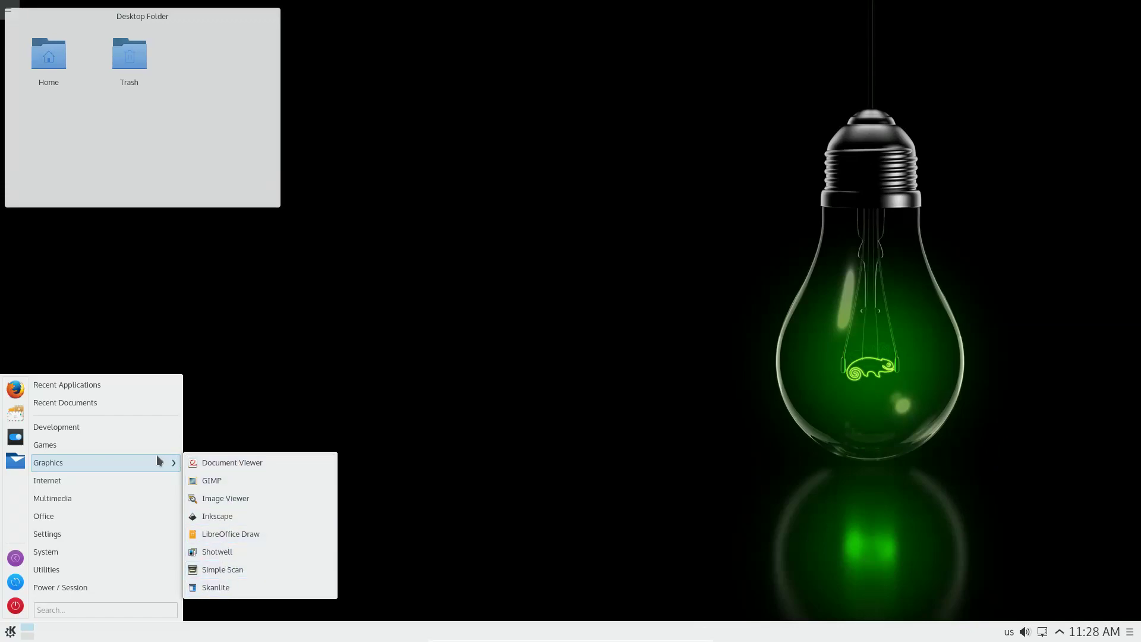
mouse_move(114, 480)
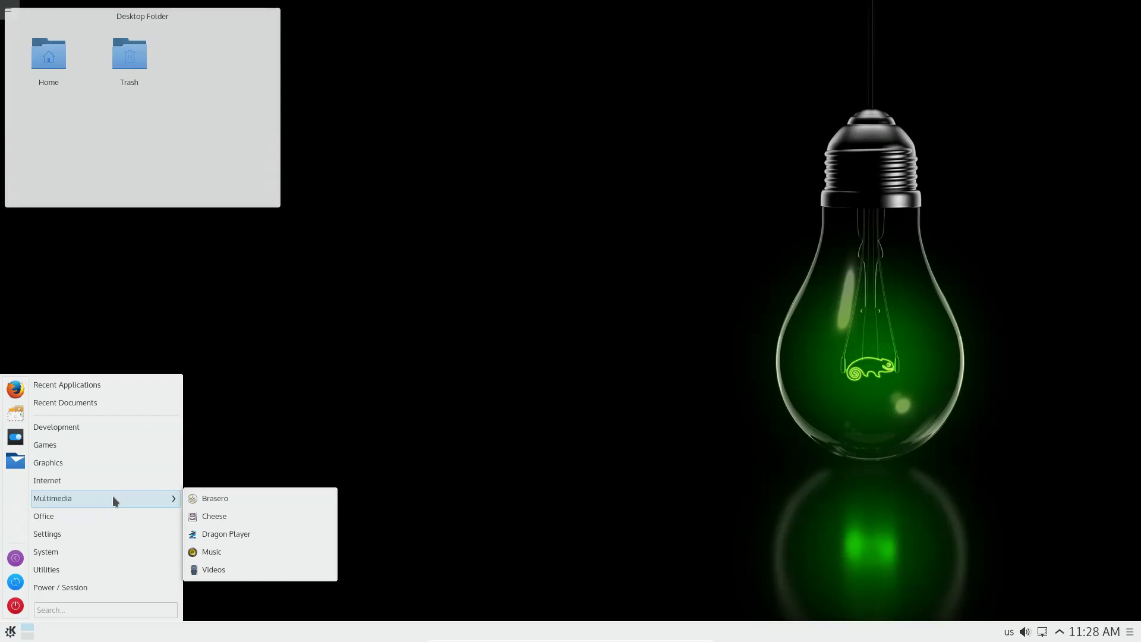
Step: Launch YaST again and authenticate with the root password
mouse_move(115, 550)
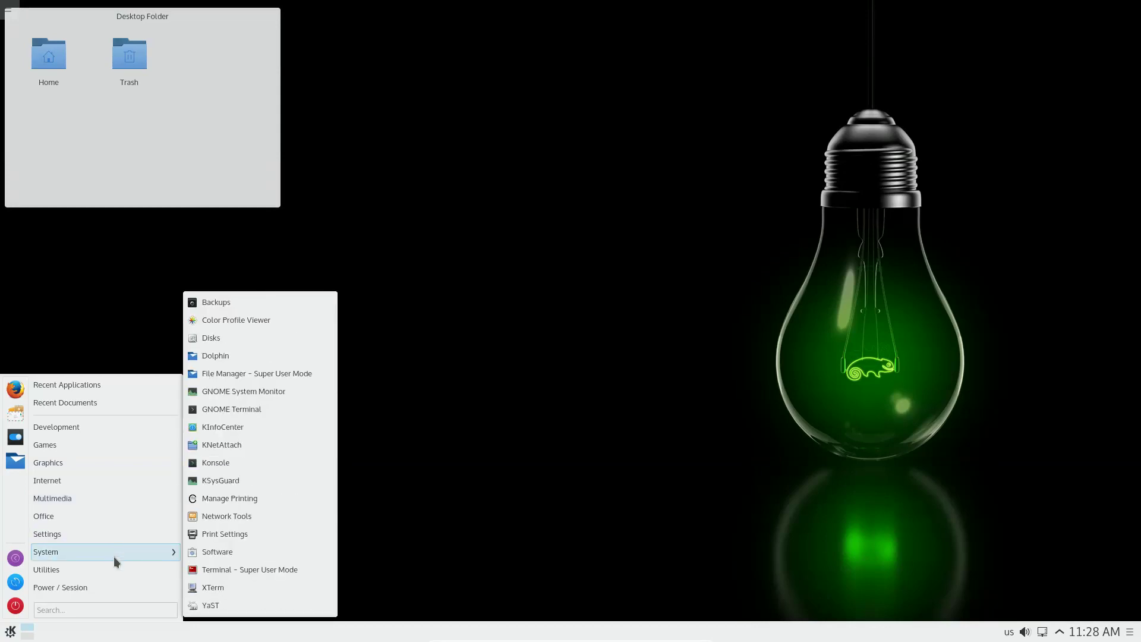
click(231, 604)
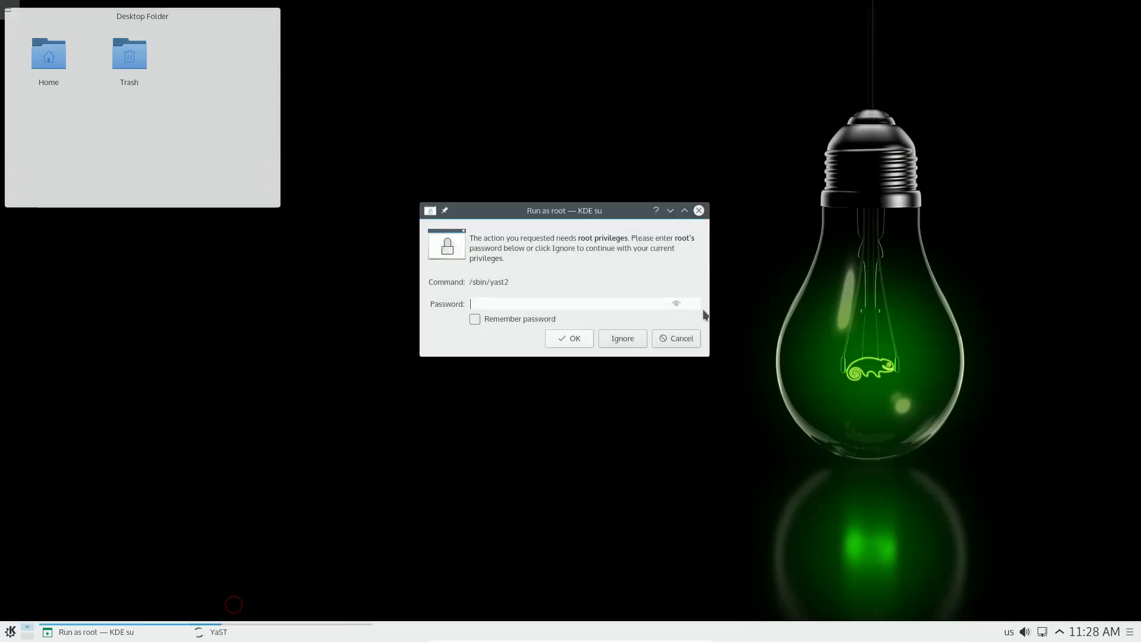
text(*)
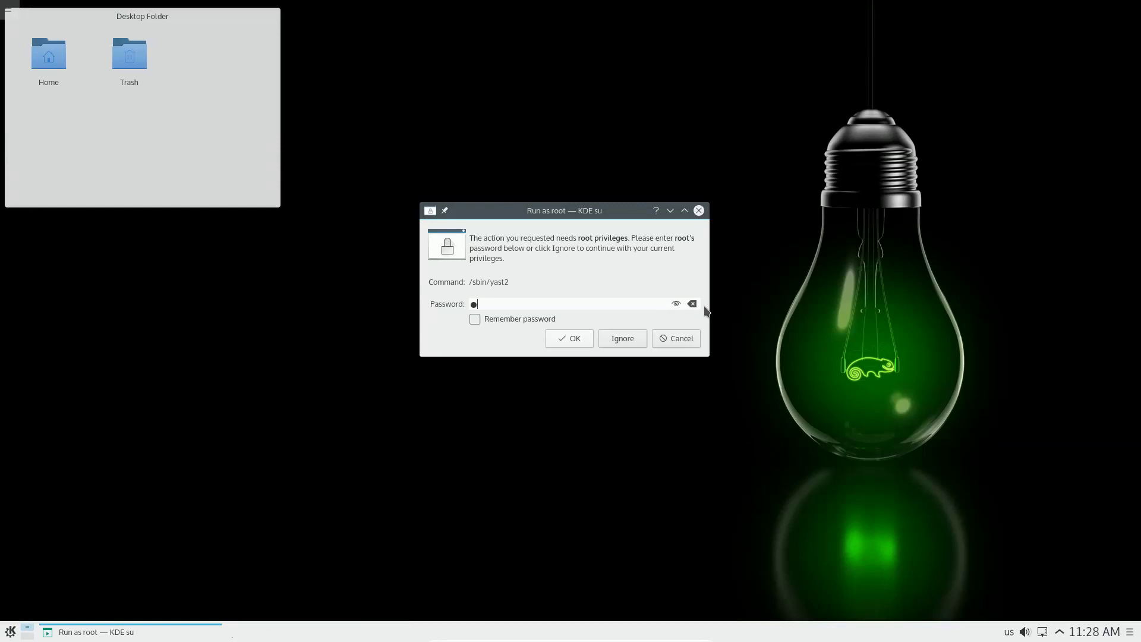
text(****)
key(Return)
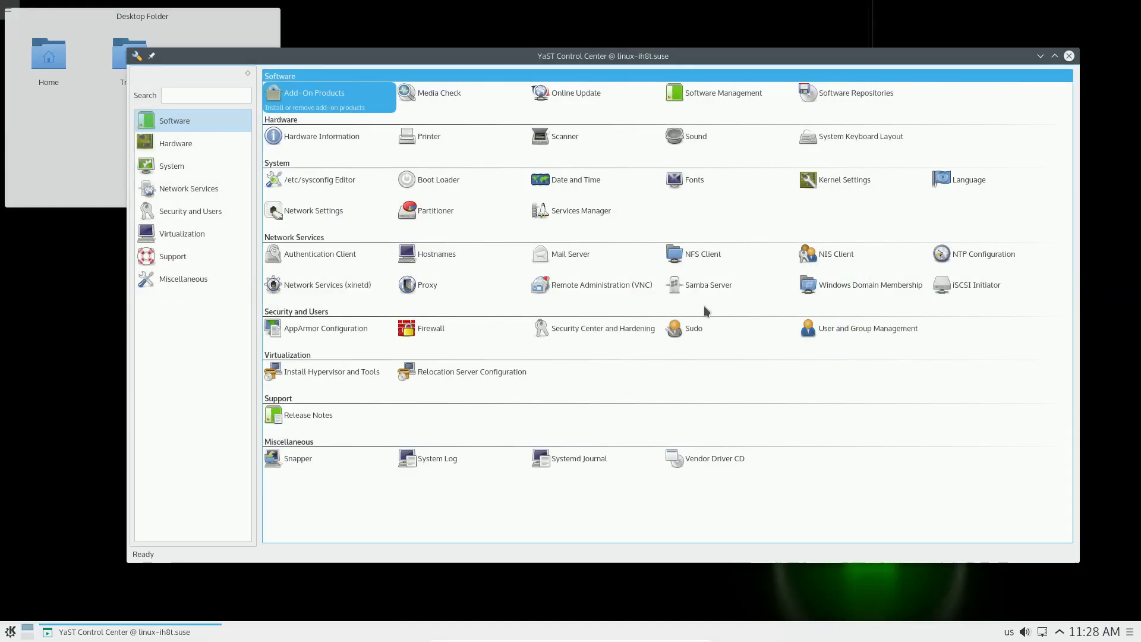
Step: Start Software Management, reposition its loading window and minimize it
click(697, 92)
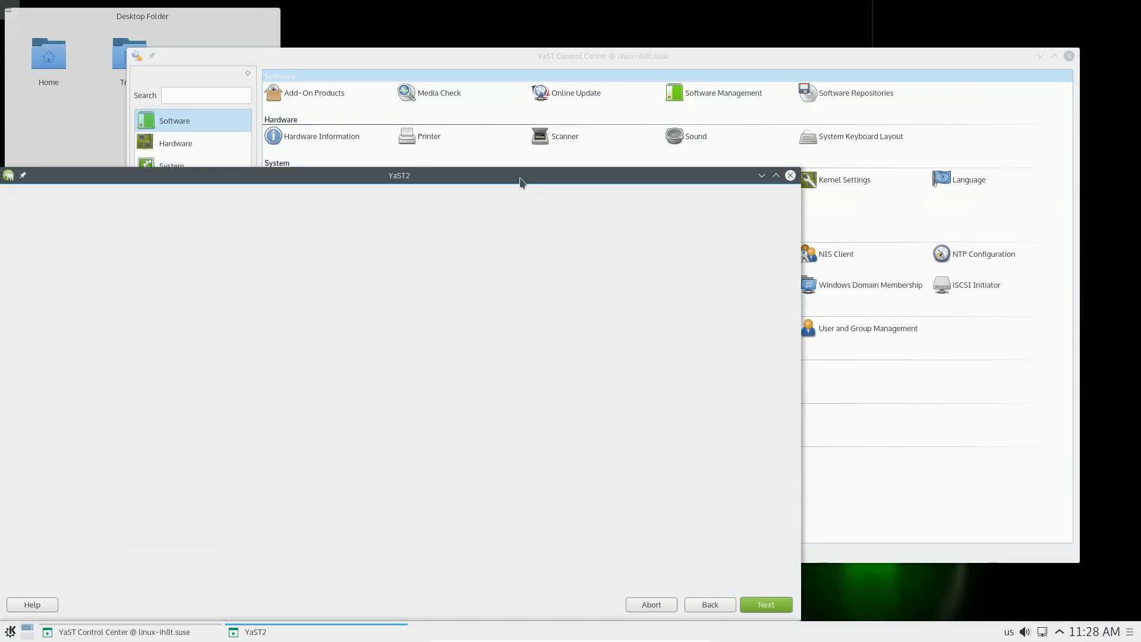
drag(520, 178, 691, 46)
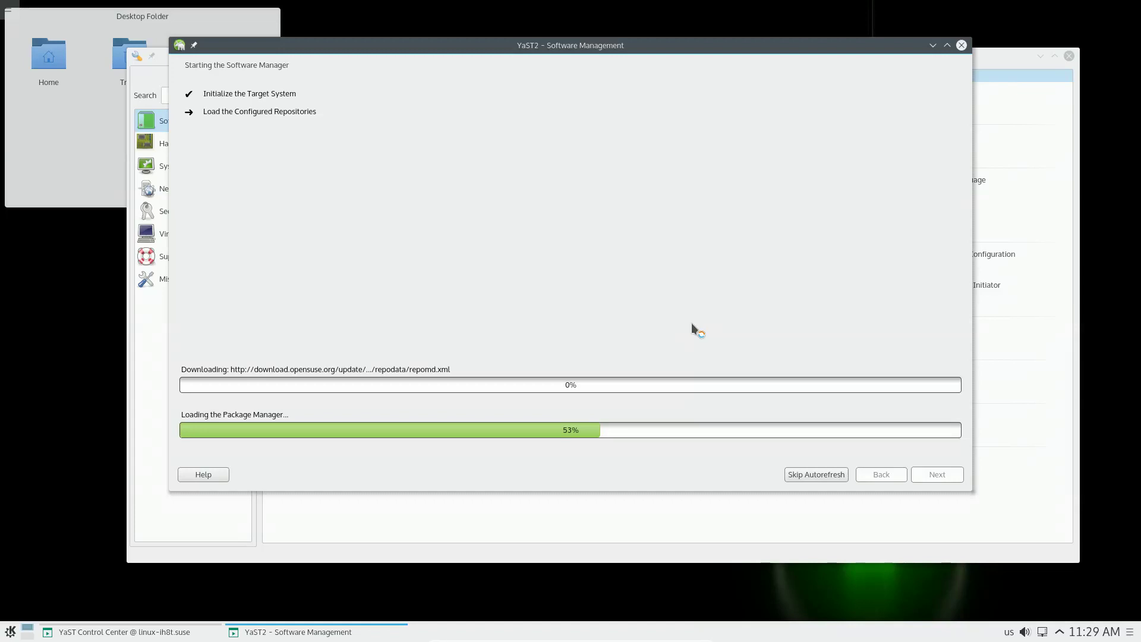
click(933, 45)
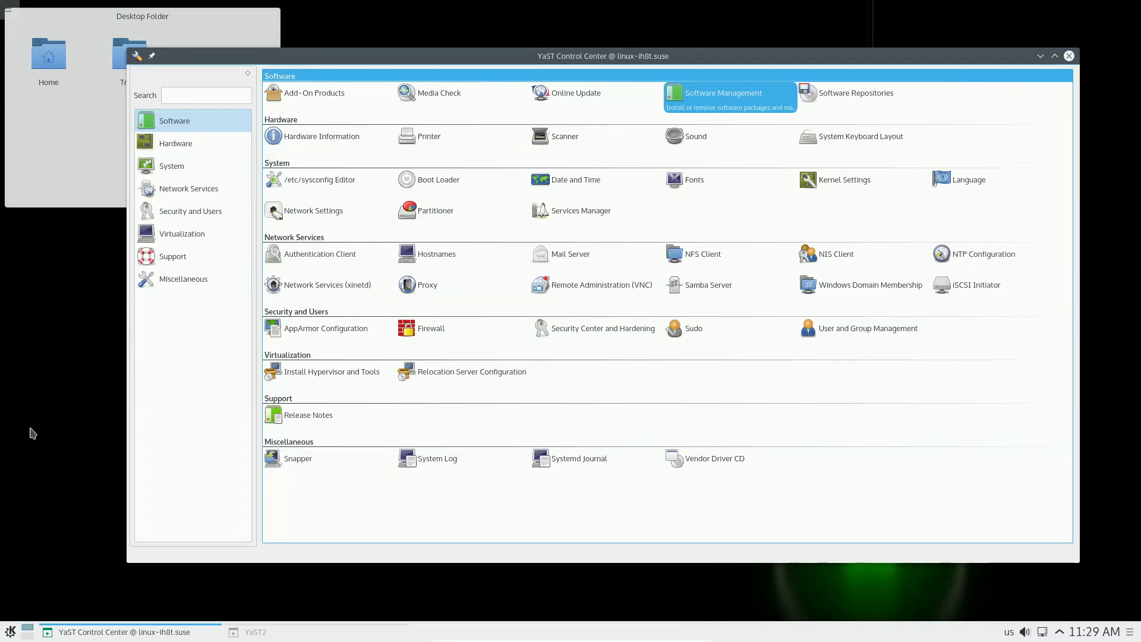
Step: Restore Software Management and switch to RPM Groups, peeking at Installation Summary along the way
click(271, 635)
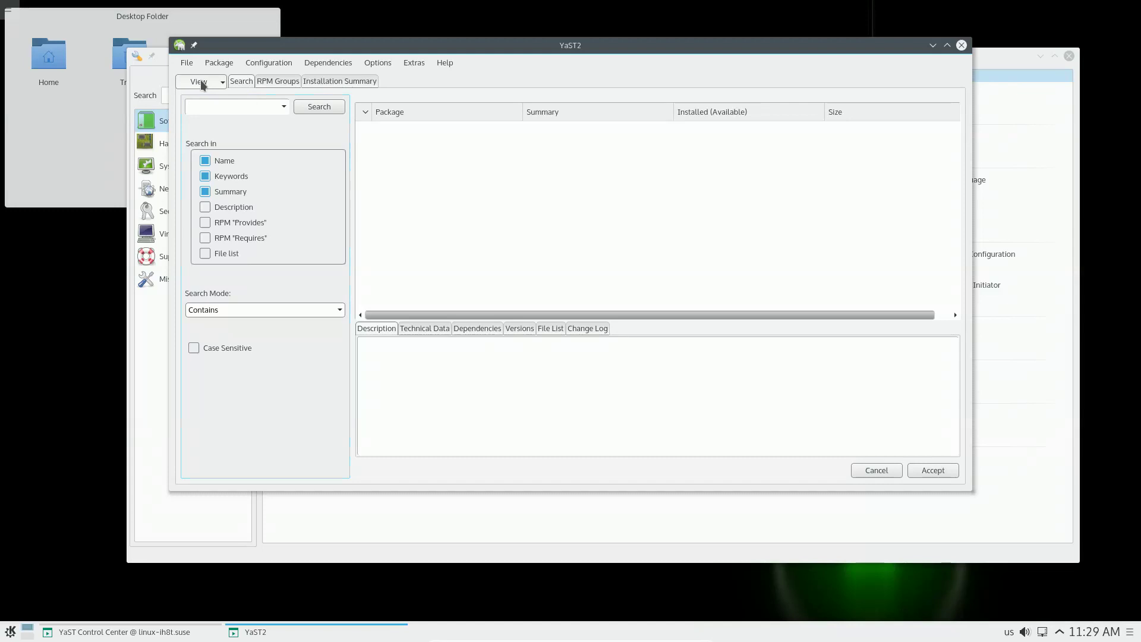
click(258, 81)
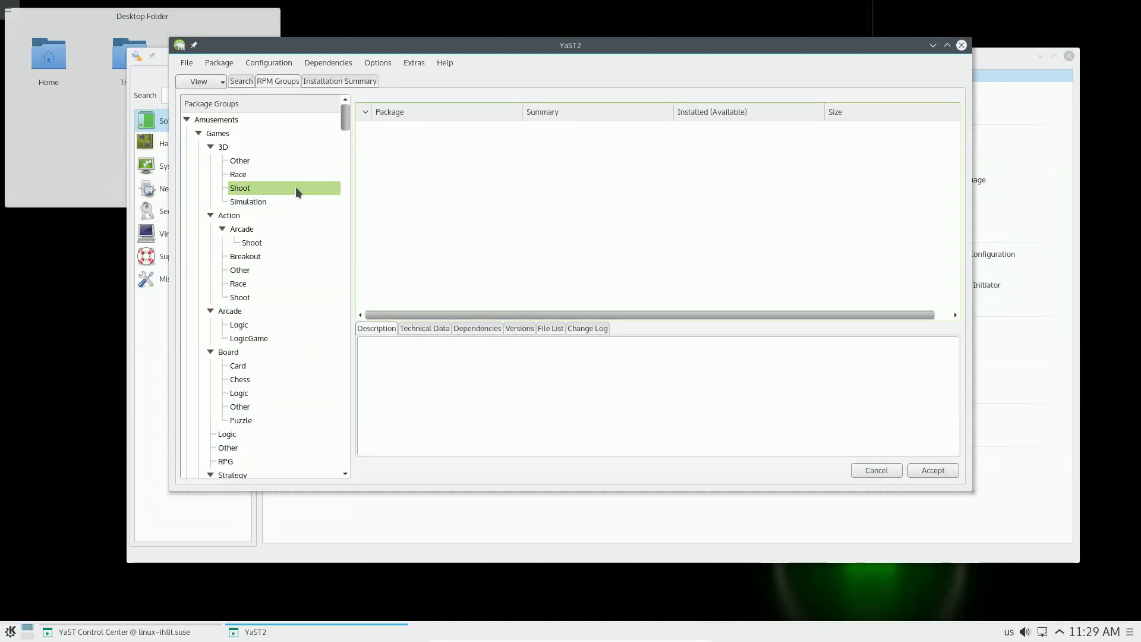
click(341, 82)
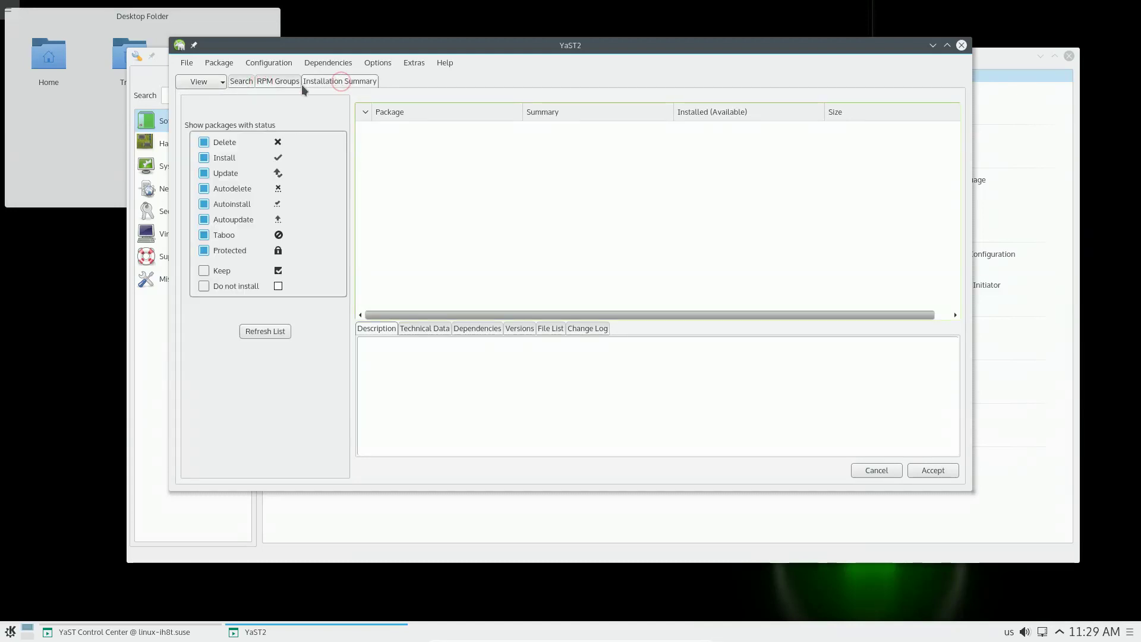
click(276, 81)
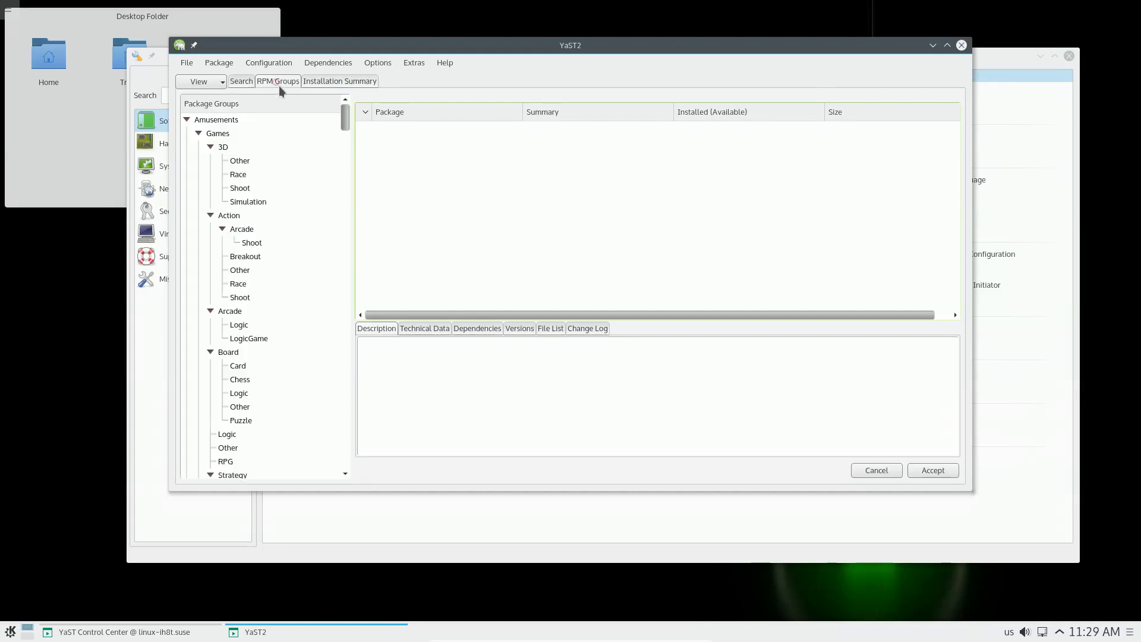
Step: List the Arcade Shoot, Breakout and Action Other package groups, scrolling the tree
click(253, 245)
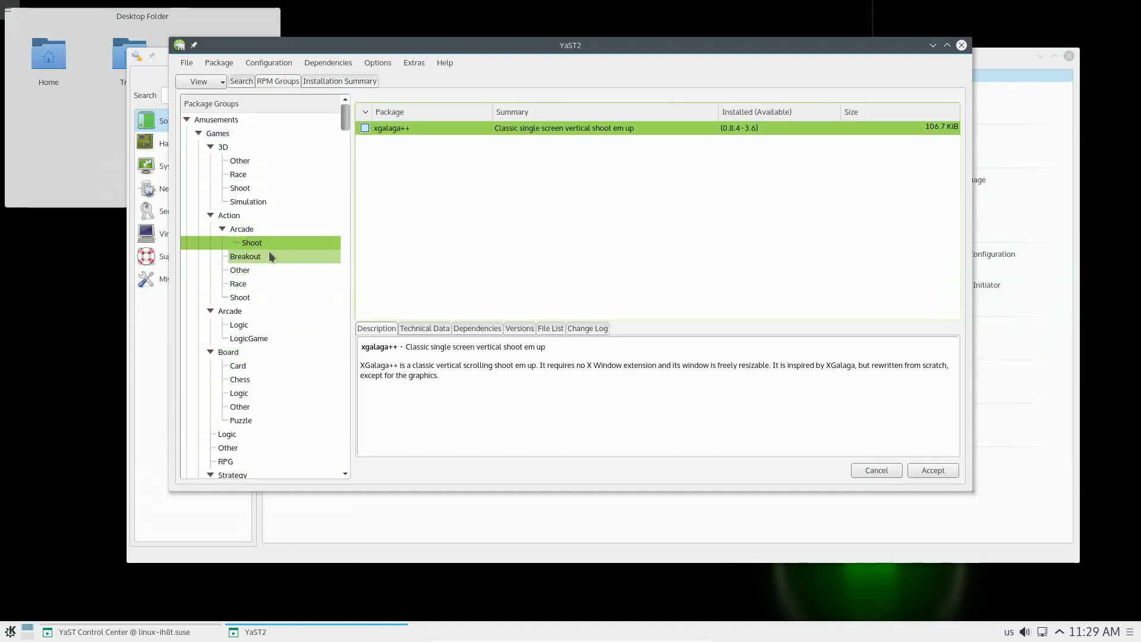
click(260, 256)
click(248, 270)
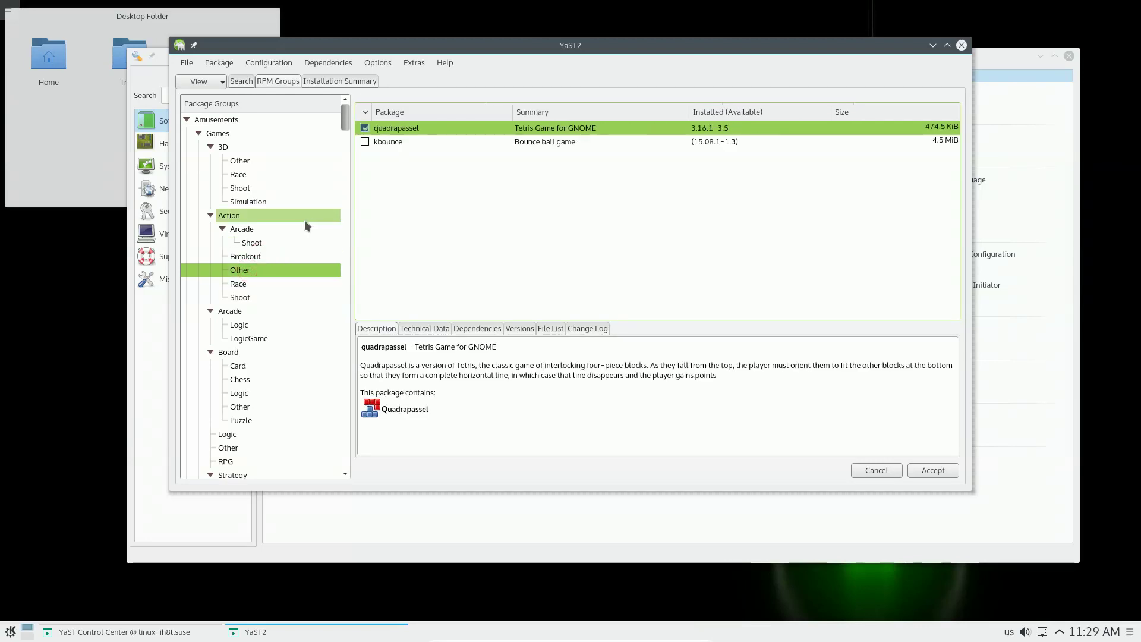
scroll(302, 222, down, 1)
scroll(306, 229, down, 2)
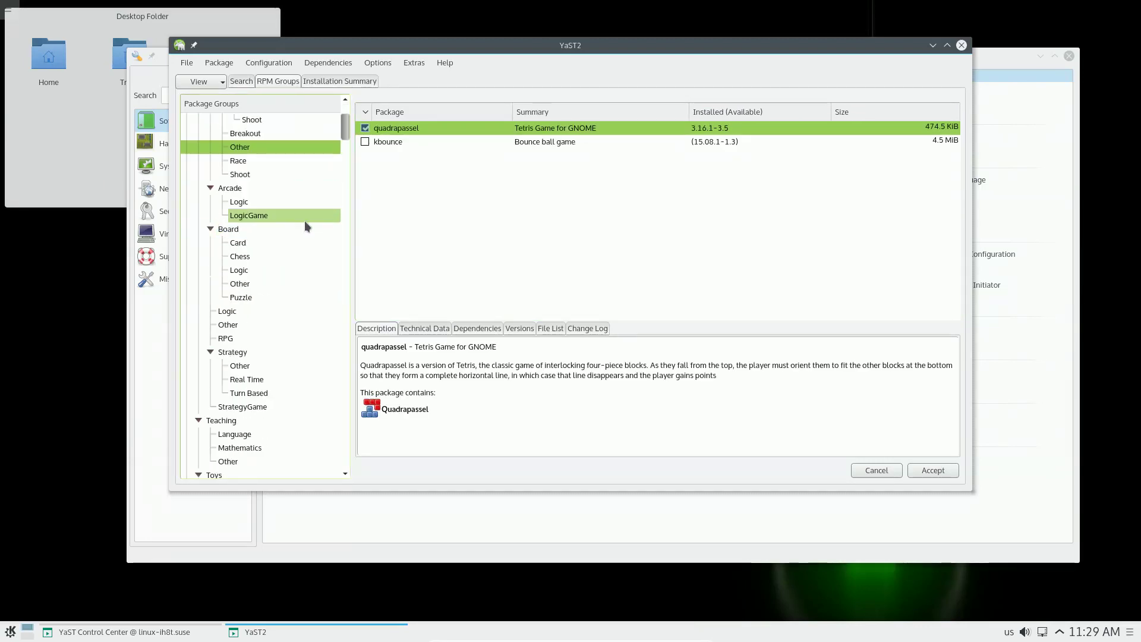
drag(344, 126, 347, 208)
Step: List and scroll through the Tools/Debuggers packages
click(253, 203)
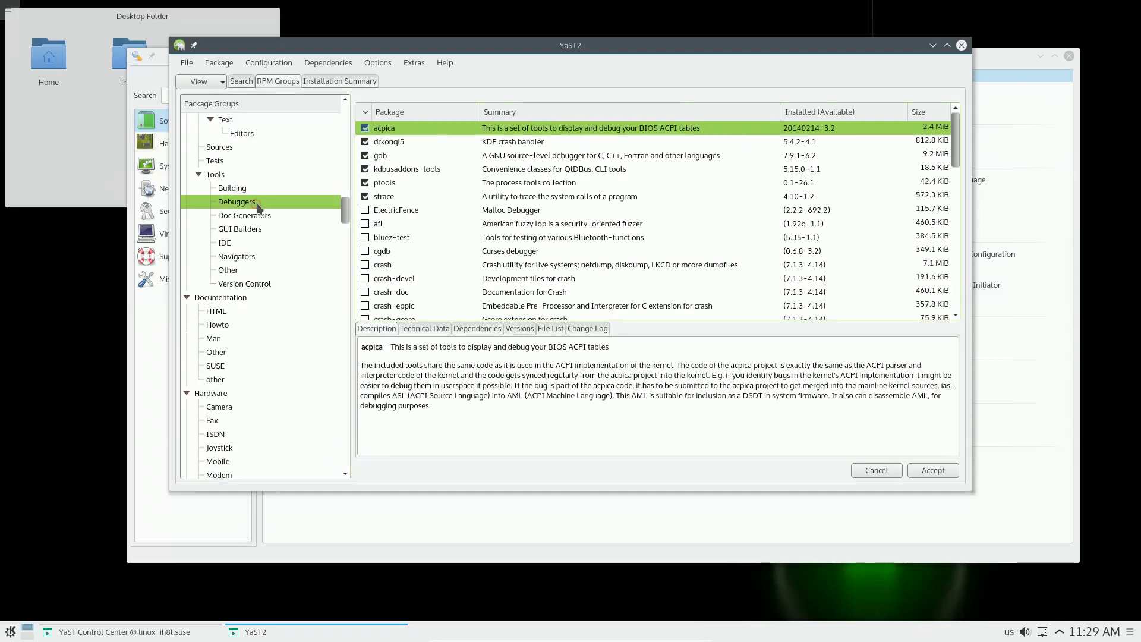
scroll(856, 247, down, 10)
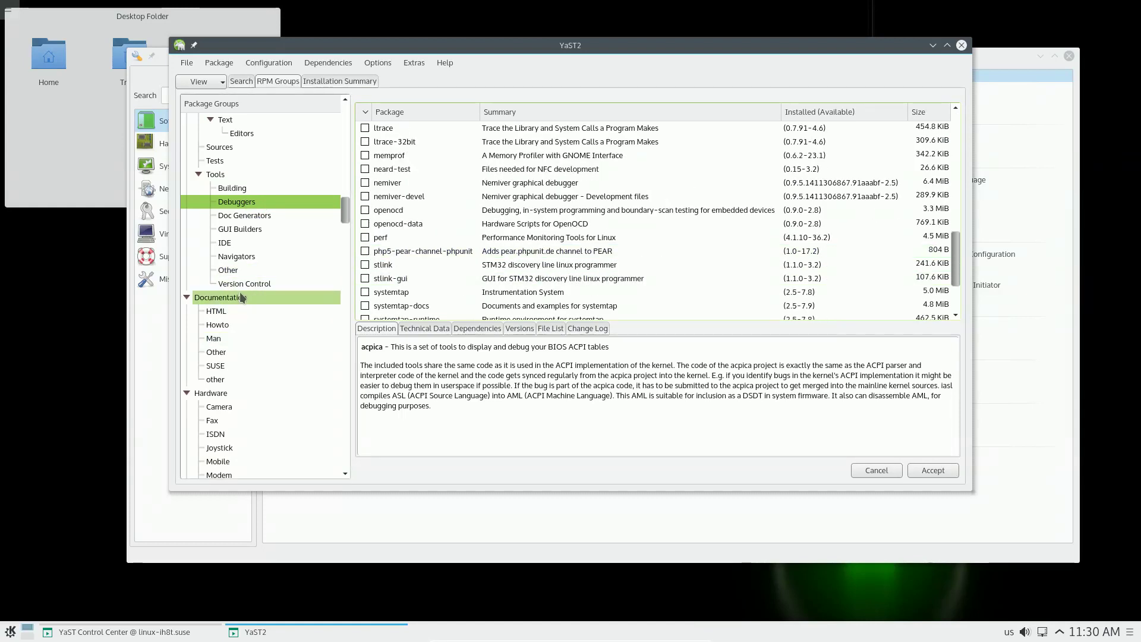
scroll(241, 297, up, 1)
scroll(252, 287, up, 4)
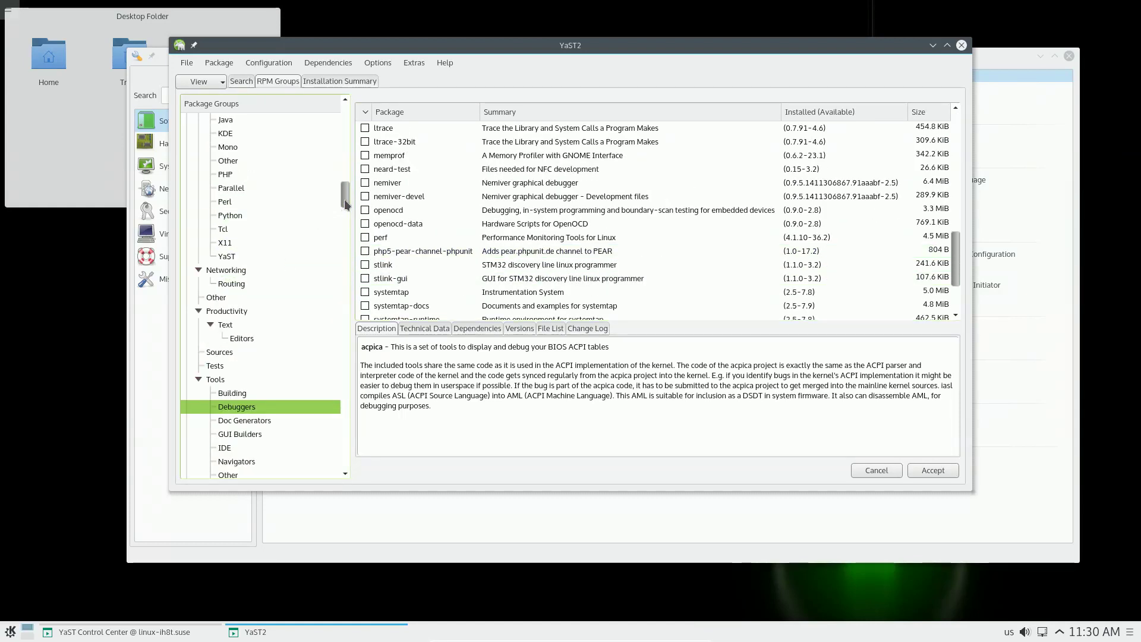
Step: Open the Web/Browsers group and mark chromium for installation
drag(344, 198, 342, 353)
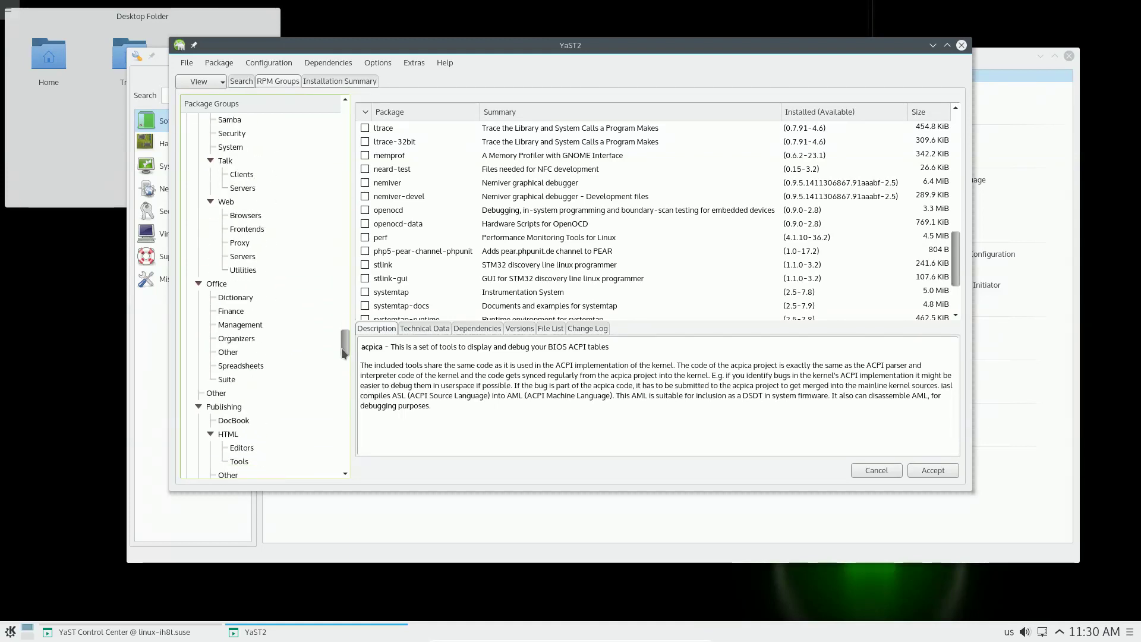
click(284, 216)
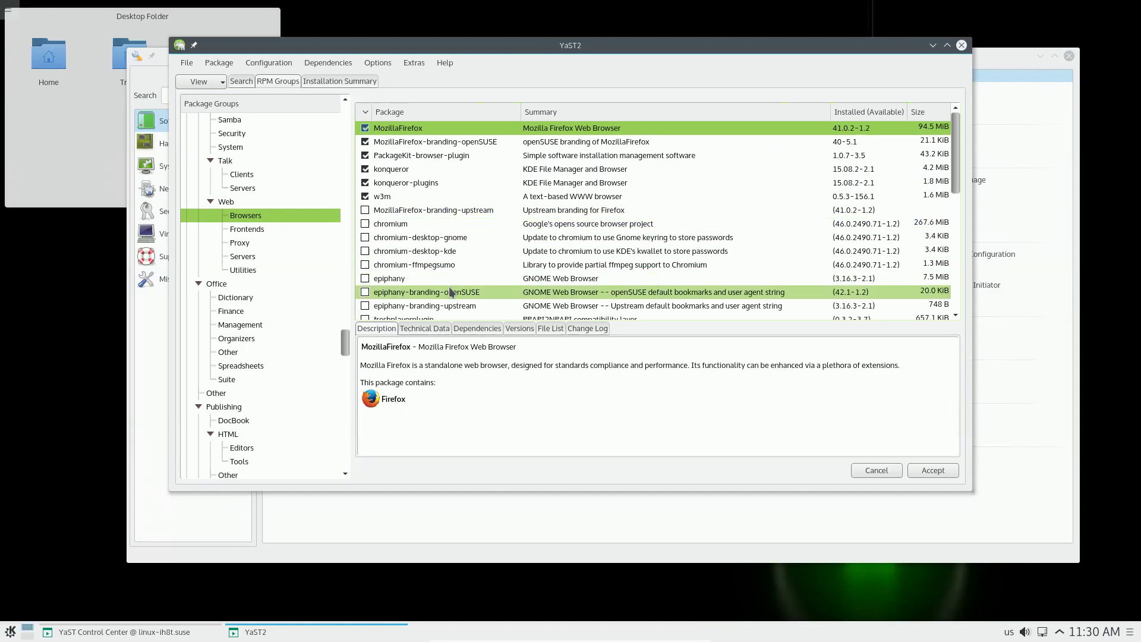
scroll(440, 264, down, 1)
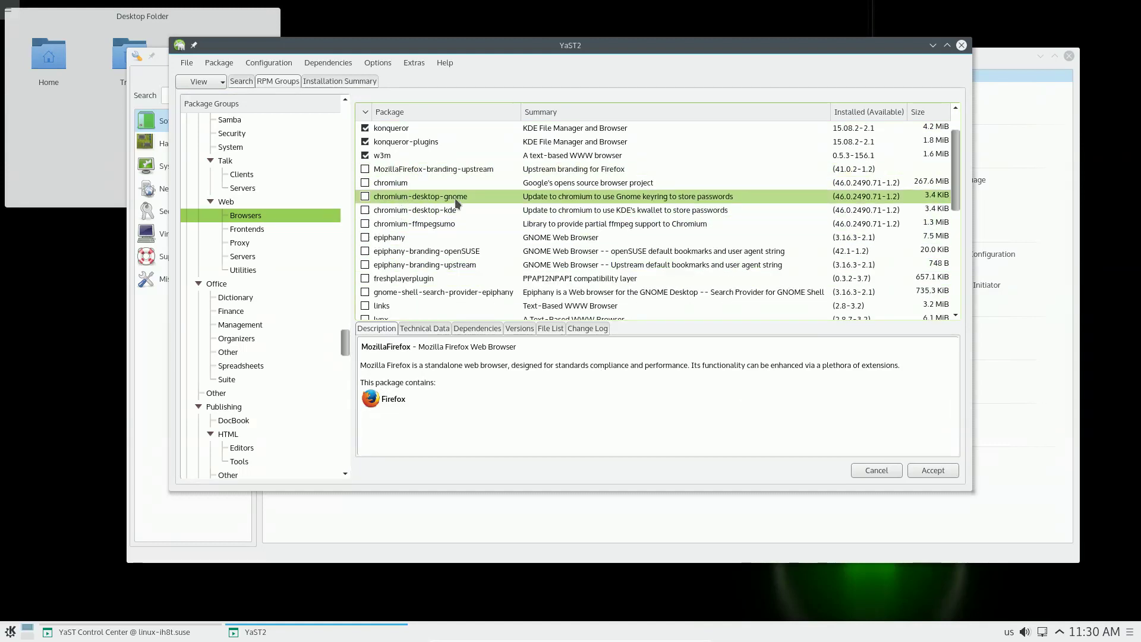
click(366, 183)
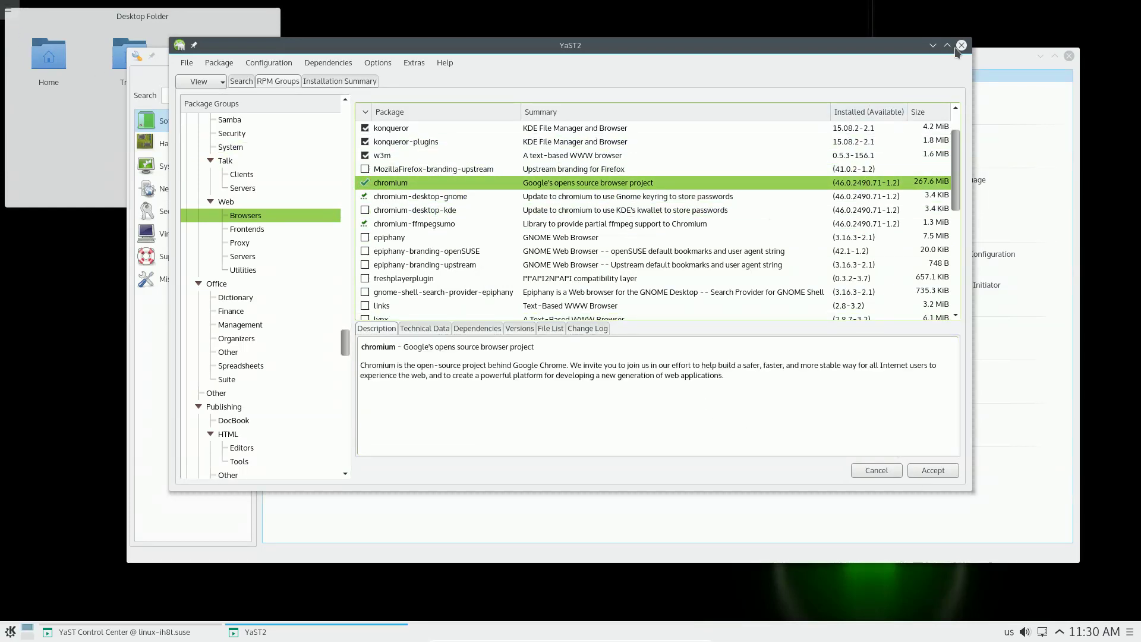
Step: Cancel Software Management, abandoning the chromium selection, and close YaST Control Center
click(875, 472)
click(536, 276)
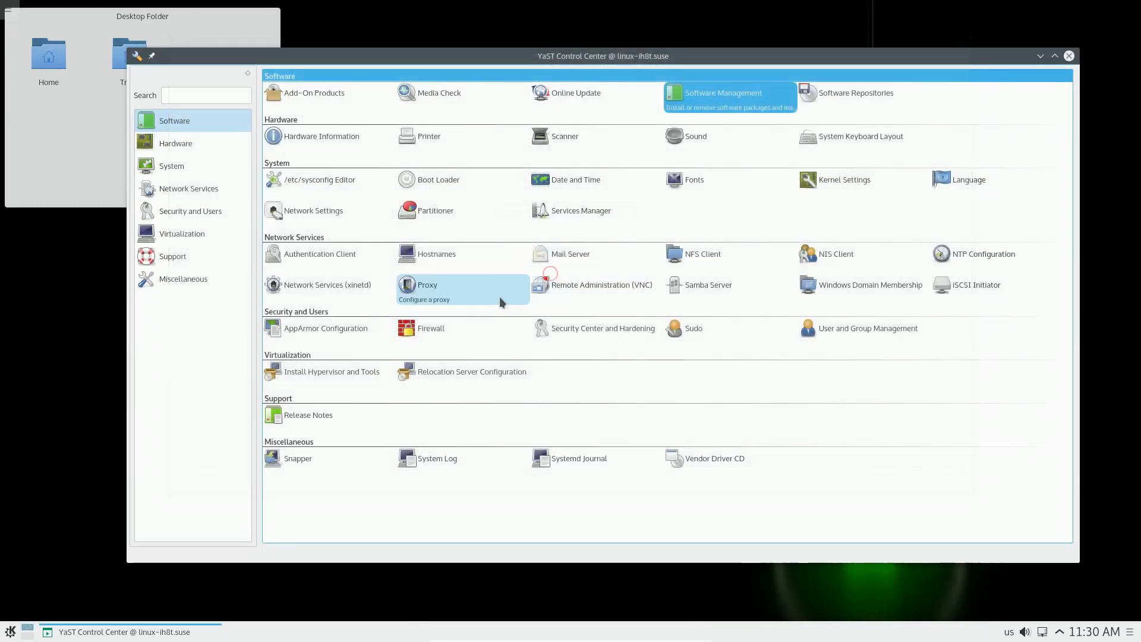
click(1068, 57)
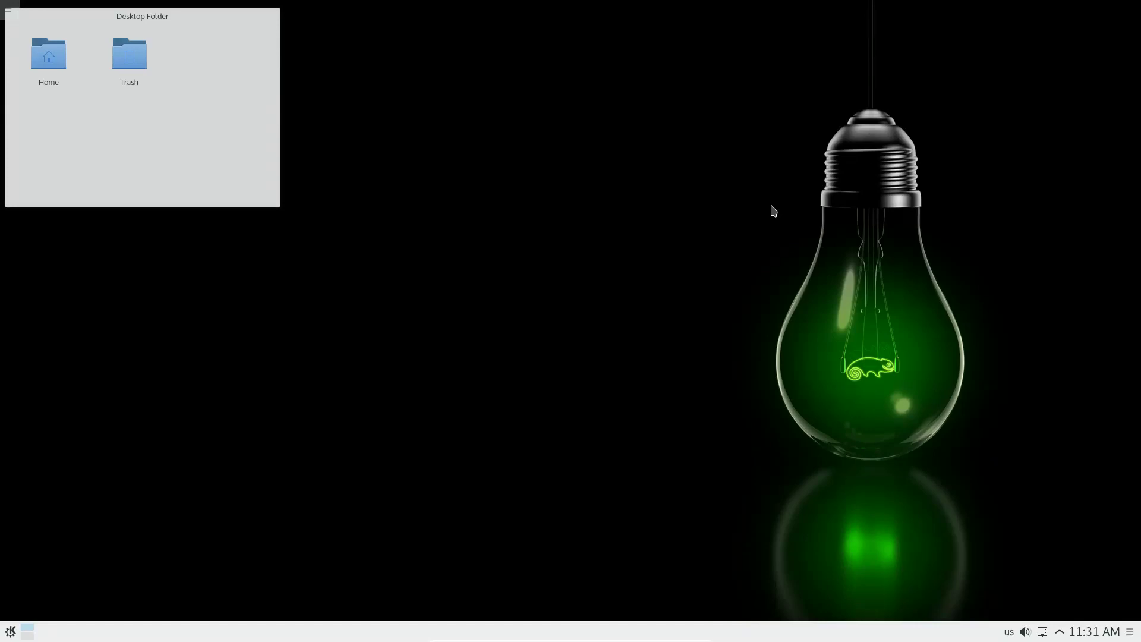
click(1130, 633)
click(1131, 589)
click(2, 13)
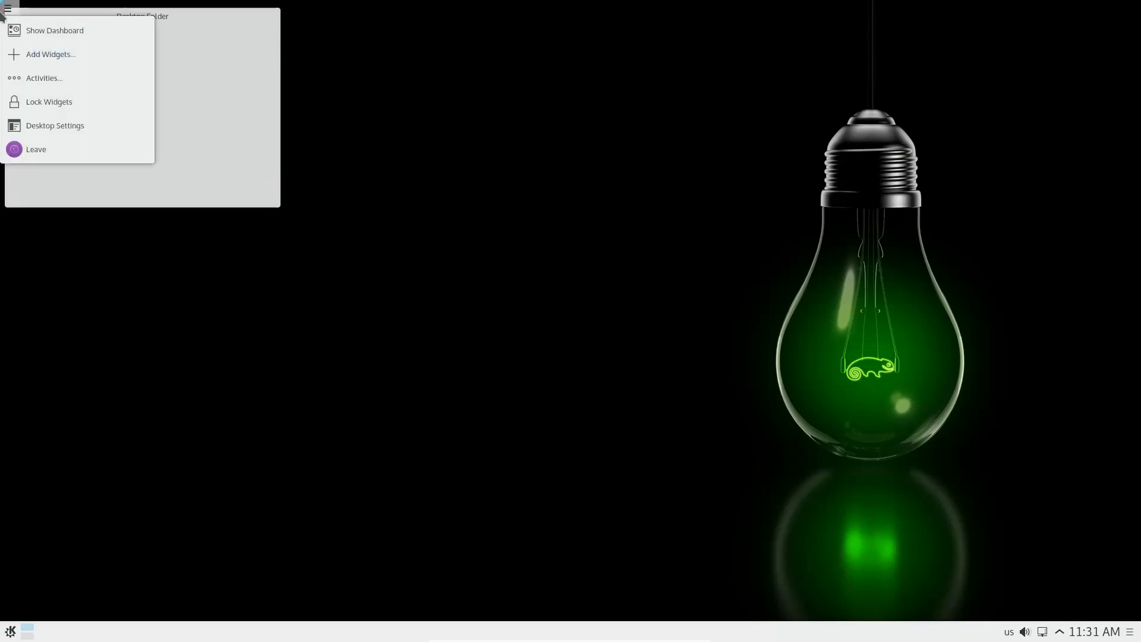
click(496, 246)
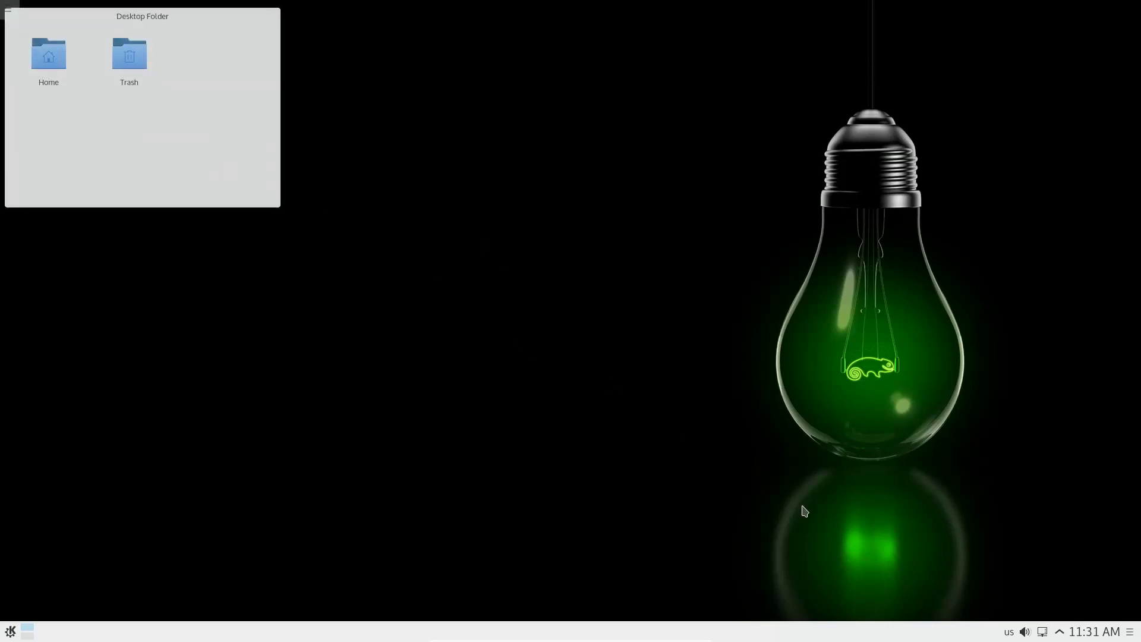